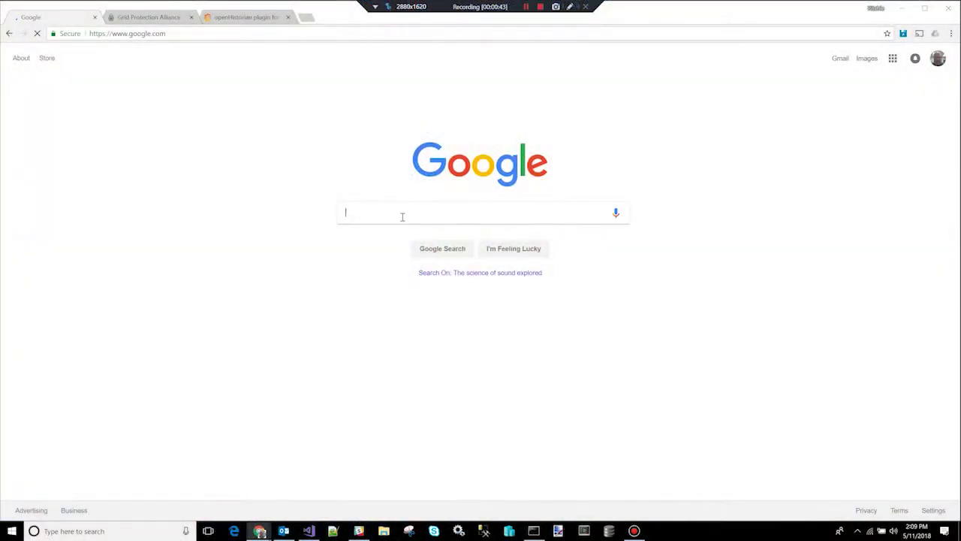
Step: Search Google for 'openhistorian' and open the GridProtectionAlliance/openHistorian GitHub repository page
{"action": "left_click", "coordinate": [402, 214]}
{"action": "type", "text": "openHis"}
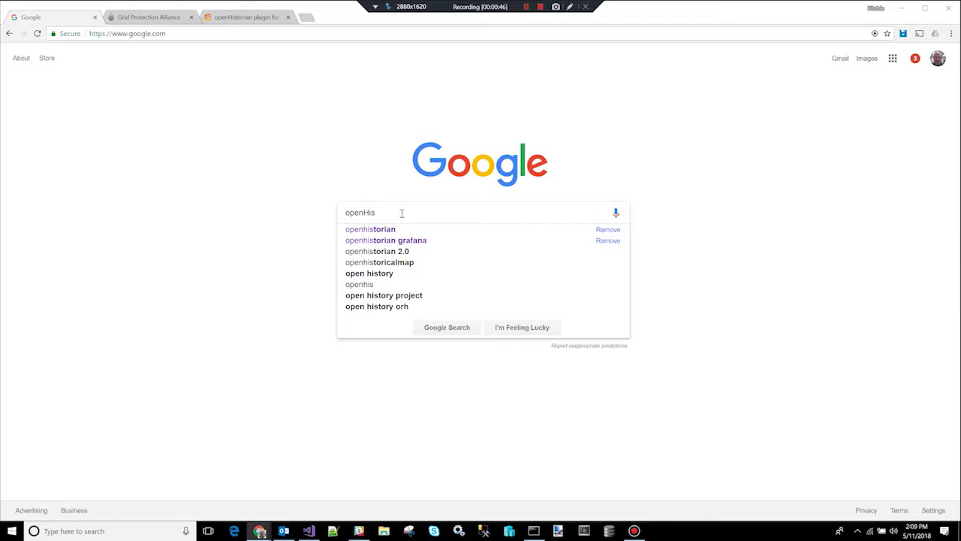
{"action": "key", "text": "Down"}
{"action": "key", "text": "Return"}
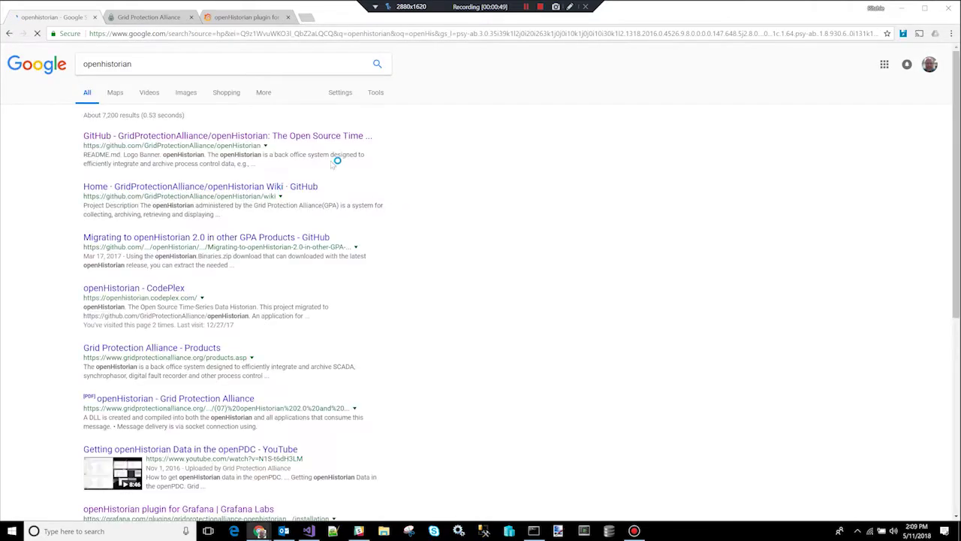
{"action": "left_click", "coordinate": [264, 143]}
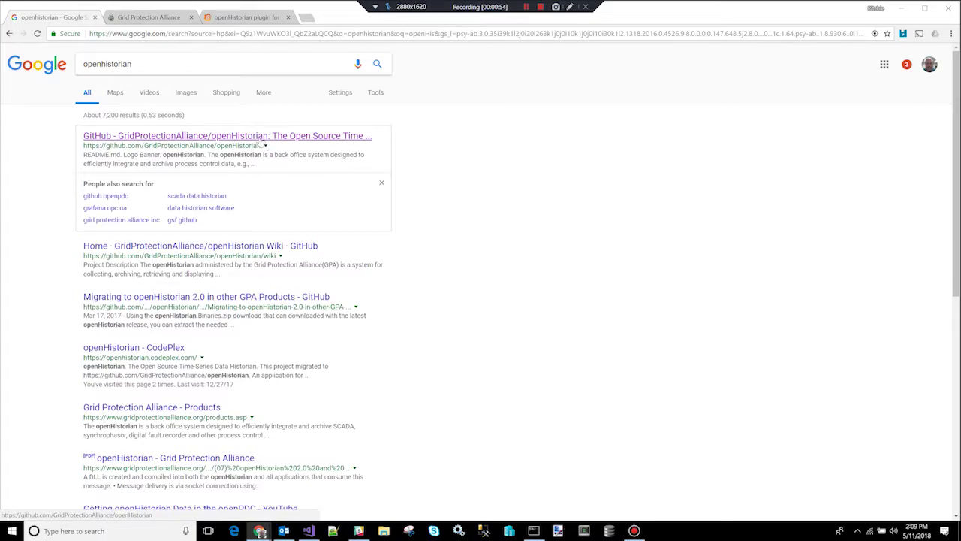
{"action": "left_click", "coordinate": [261, 142]}
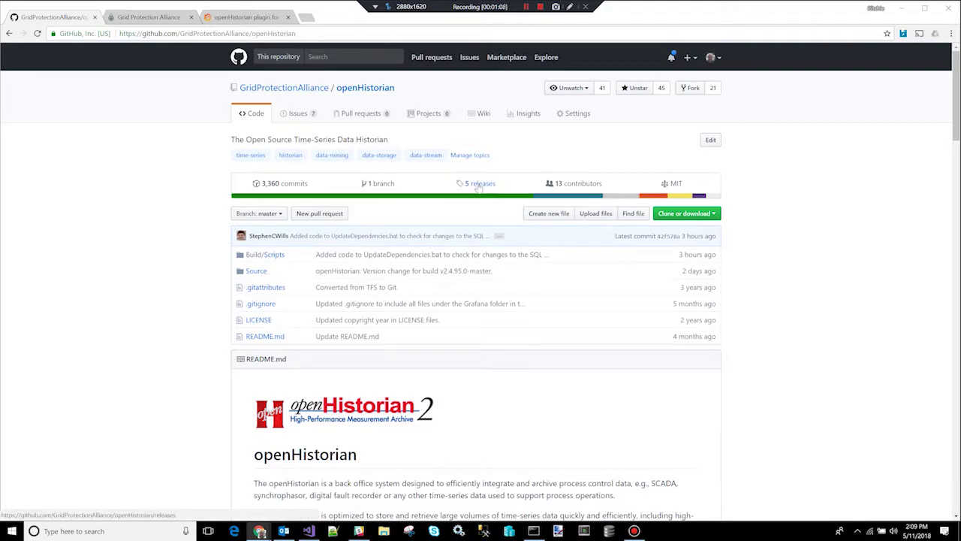
Step: Download openHistorian.Installs.zip from the v2.4 release assets and open a File Explorer window
{"action": "left_click", "coordinate": [478, 184]}
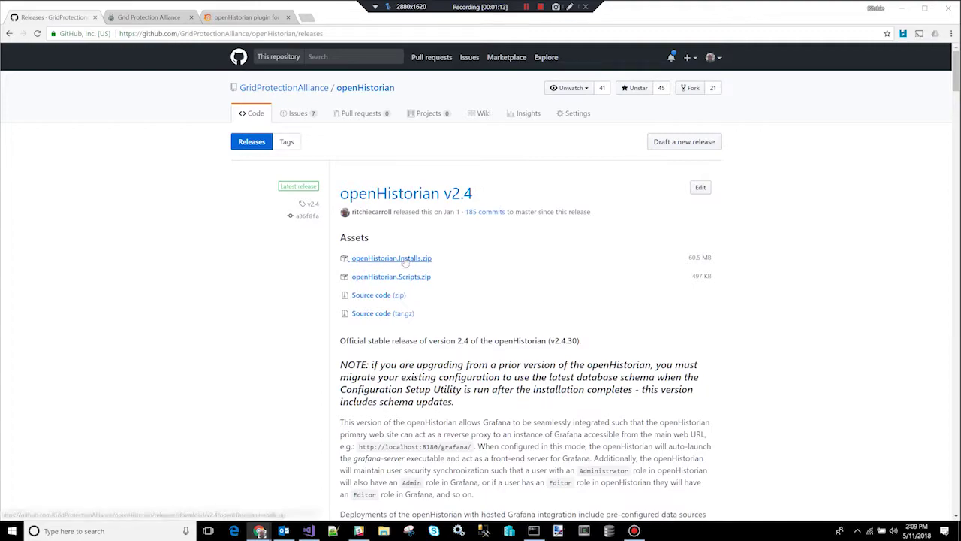
{"action": "left_click", "coordinate": [405, 259]}
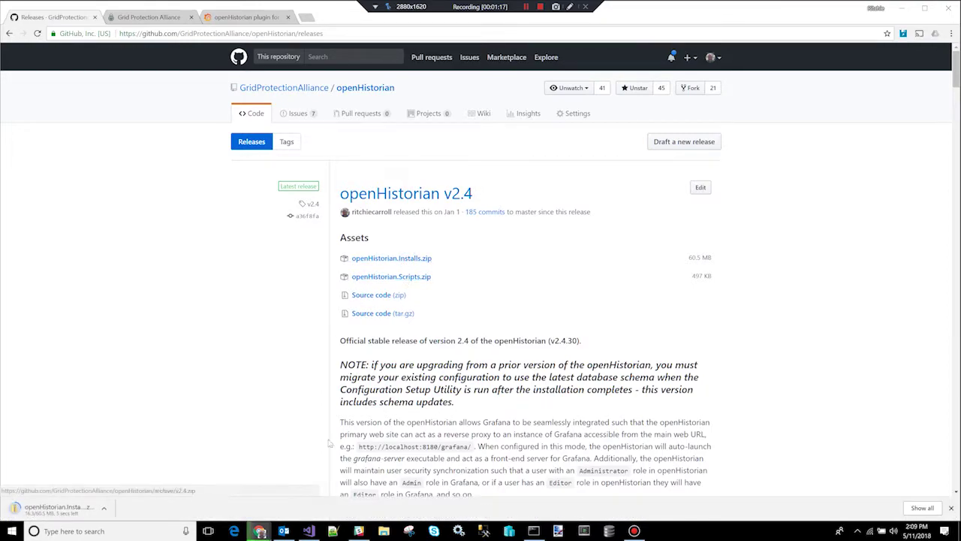
{"action": "right_click", "coordinate": [383, 533]}
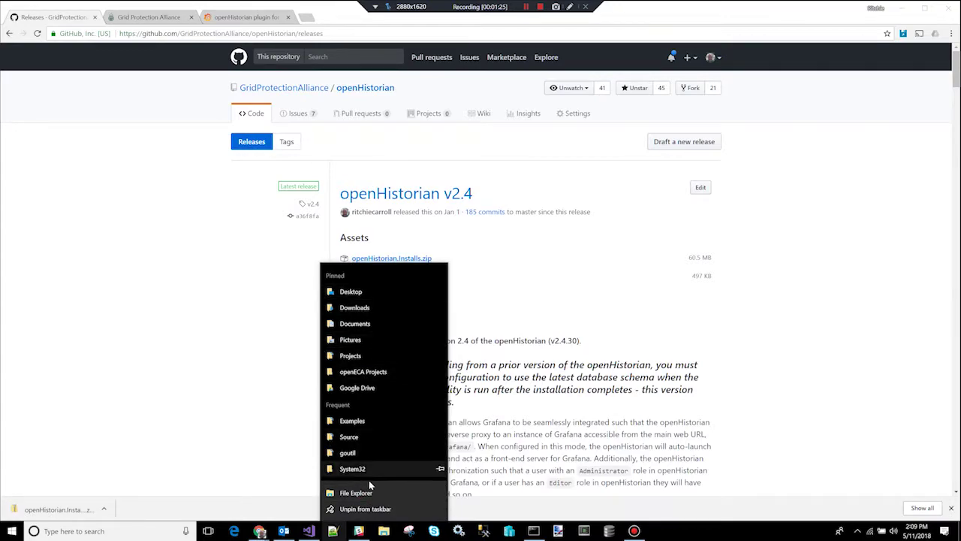
{"action": "left_click", "coordinate": [371, 493]}
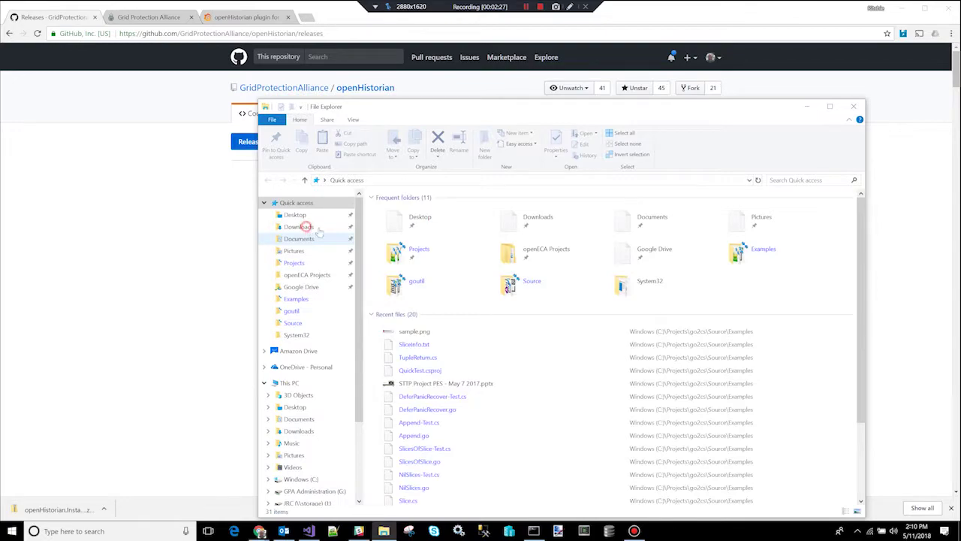
Step: Launch openHistorianSetup.msi from the Downloads folder and advance to the license agreement
{"action": "left_click", "coordinate": [303, 226]}
{"action": "double_click", "coordinate": [418, 214]}
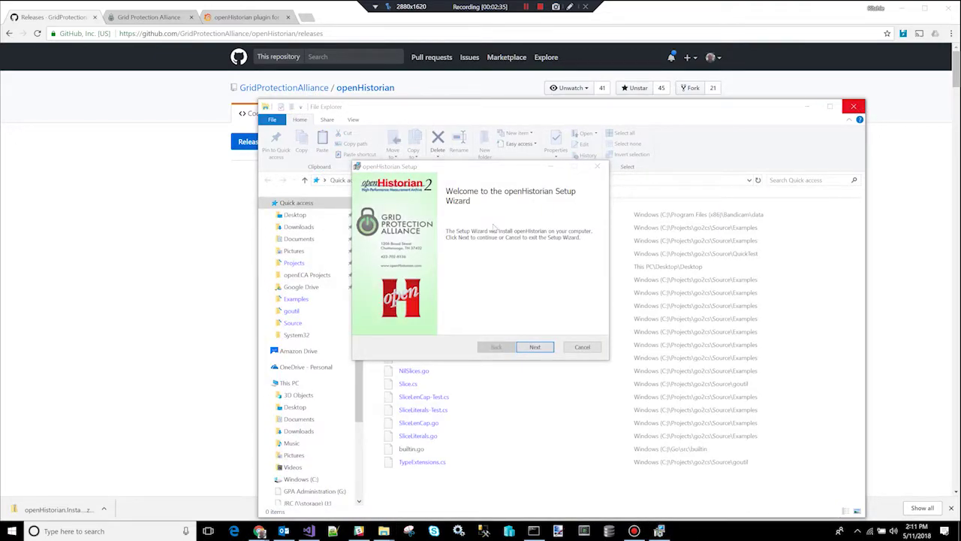
{"action": "left_click", "coordinate": [535, 348]}
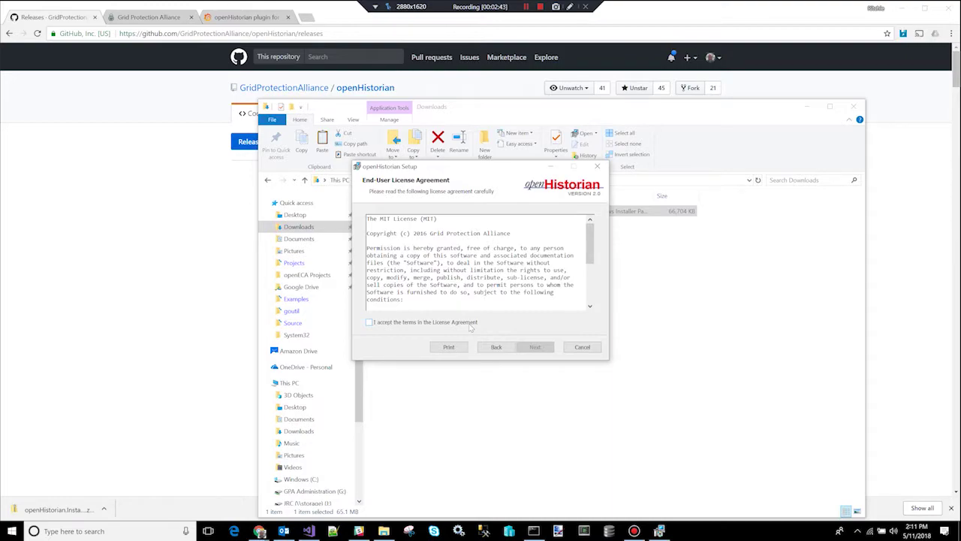
Step: Accept the license terms and install with default features, service account and company information
{"action": "left_click", "coordinate": [467, 322]}
{"action": "left_click", "coordinate": [538, 349]}
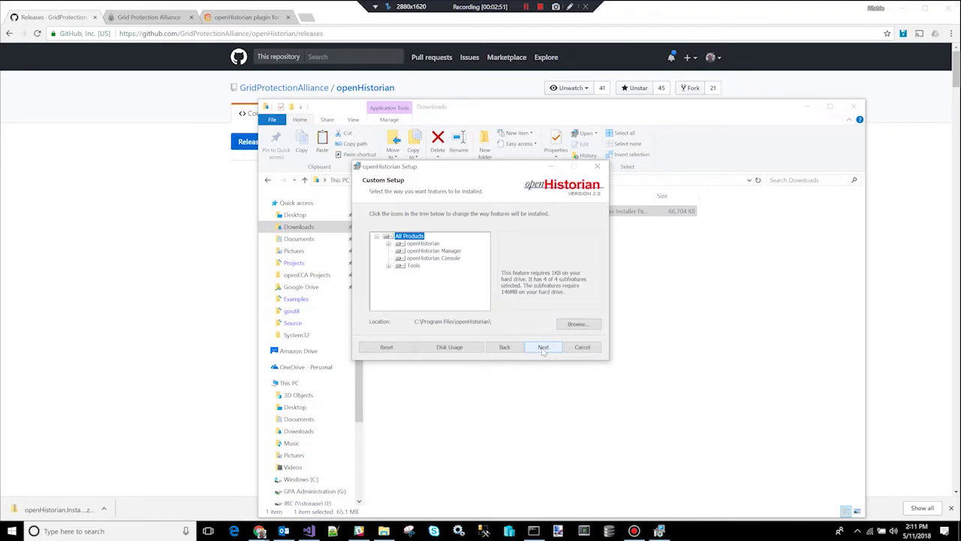
{"action": "left_click", "coordinate": [543, 347]}
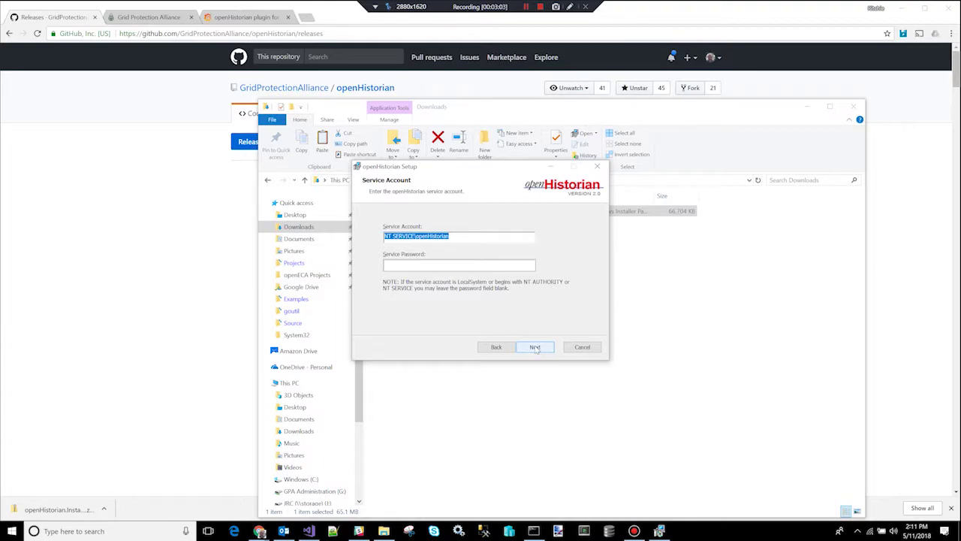
{"action": "left_click", "coordinate": [541, 346]}
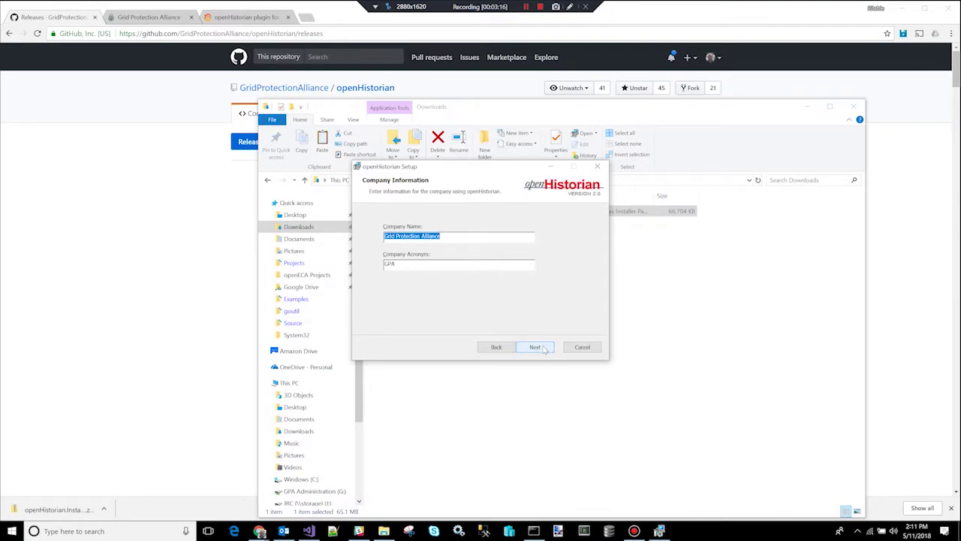
{"action": "left_click", "coordinate": [546, 350]}
{"action": "left_click", "coordinate": [545, 349]}
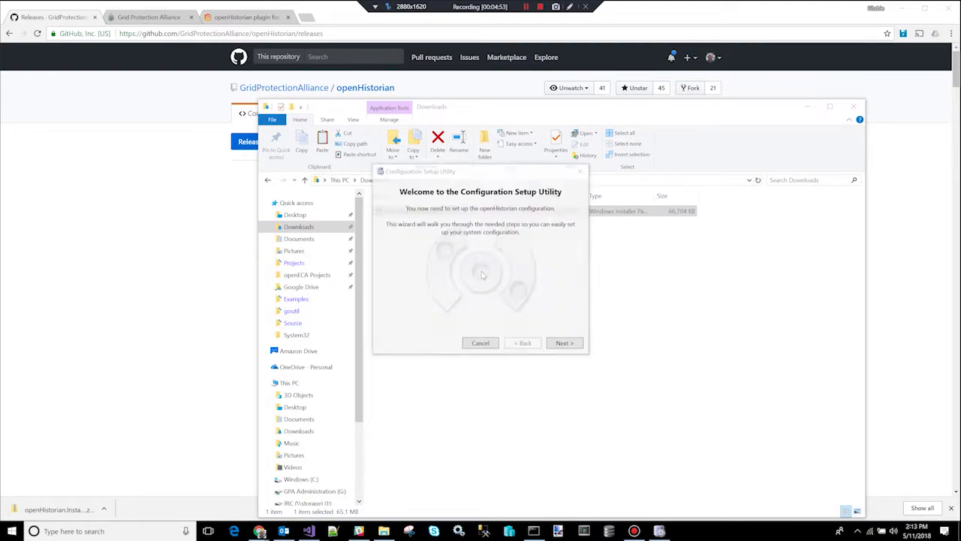
Step: Start a new database configuration and choose SQLite as the database type
{"action": "left_click", "coordinate": [566, 344]}
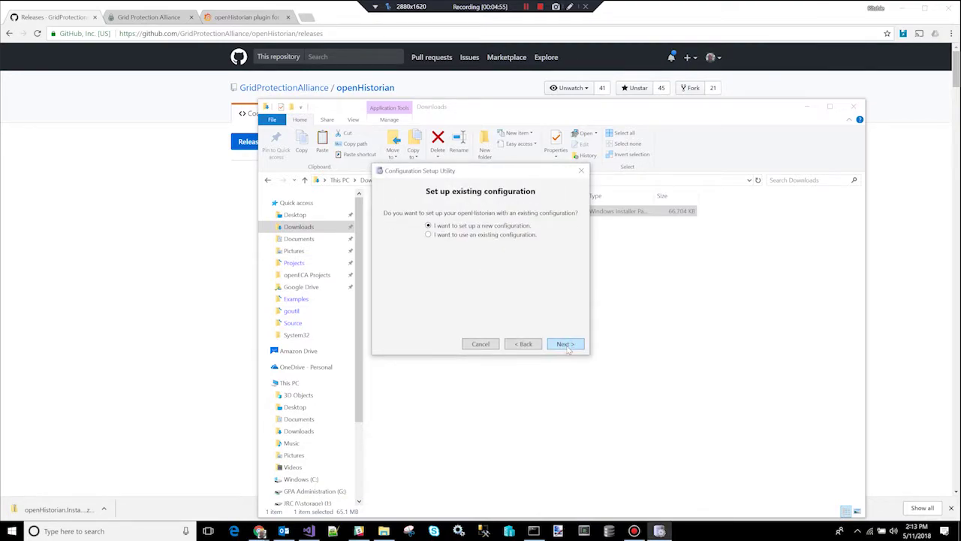
{"action": "left_click", "coordinate": [567, 344]}
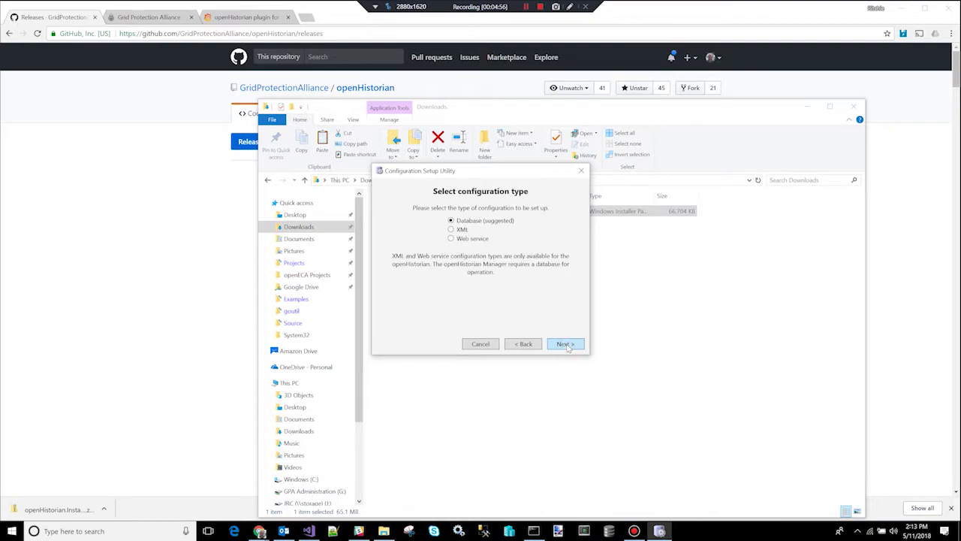
{"action": "left_click", "coordinate": [566, 345]}
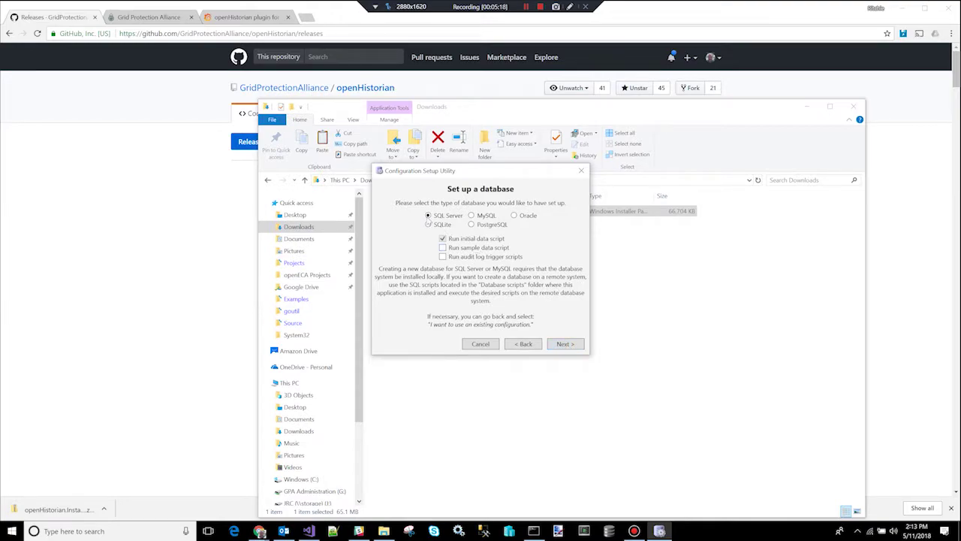
{"action": "left_click", "coordinate": [428, 224]}
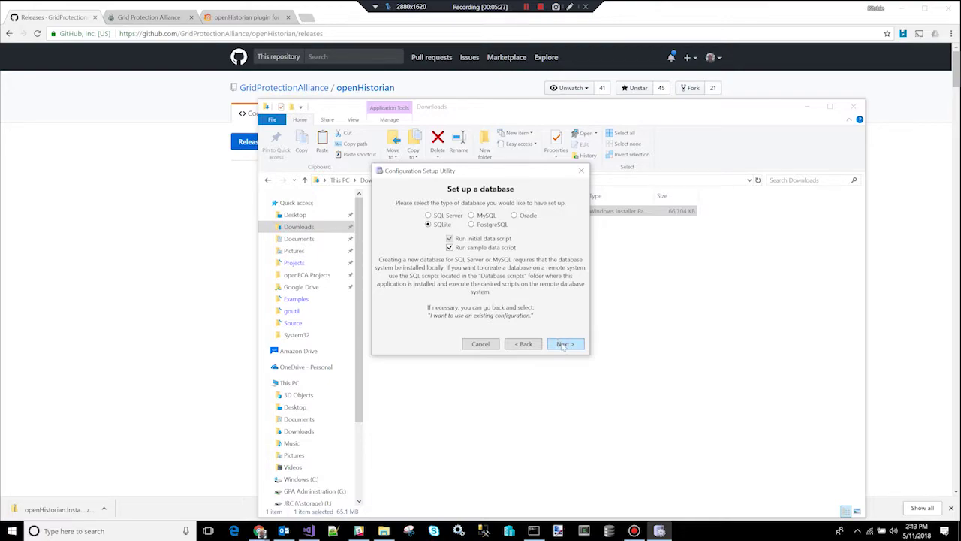
{"action": "left_click", "coordinate": [563, 345]}
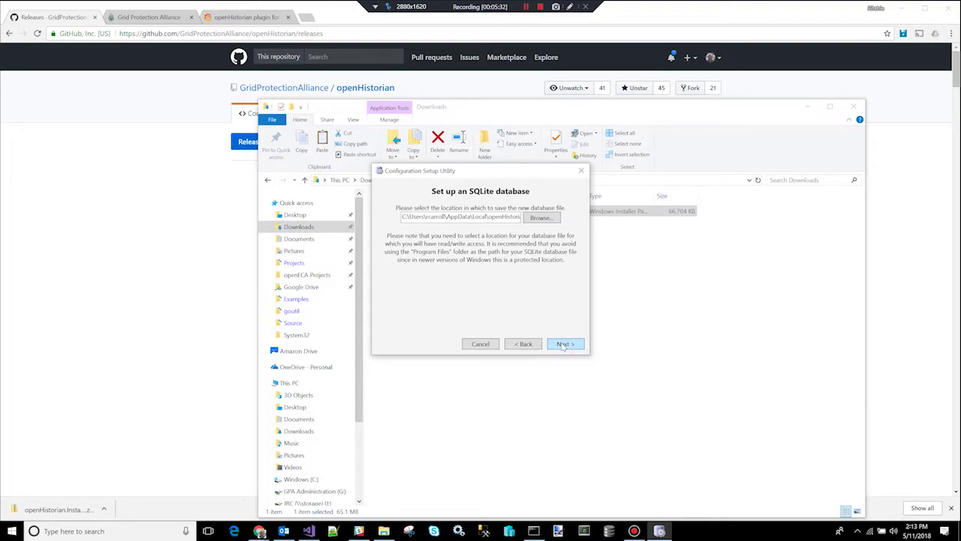
Step: Change the SQLite database file name to openHistorian2.db and continue
{"action": "left_click_drag", "start_coordinate": [458, 214], "coordinate": [529, 219]}
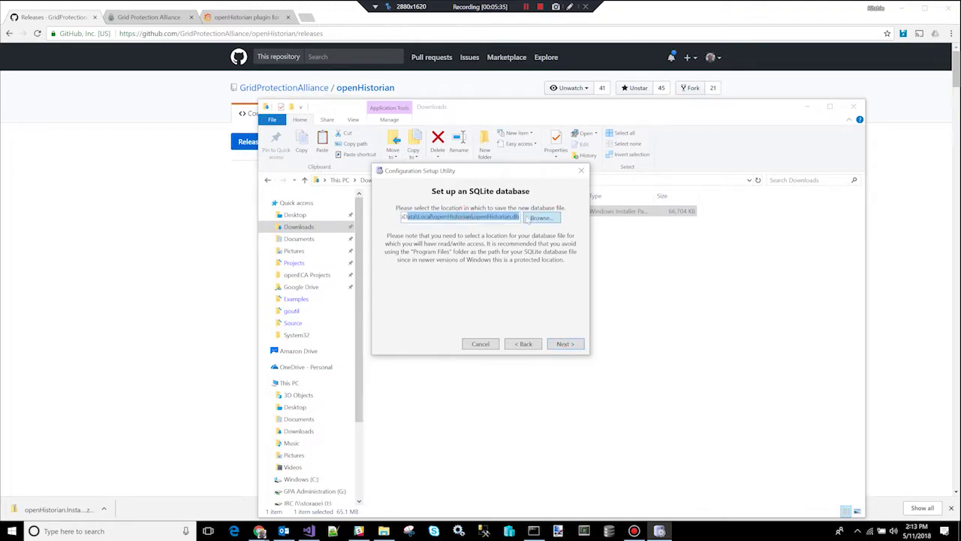
{"action": "left_click", "coordinate": [513, 217]}
{"action": "type", "text": "2"}
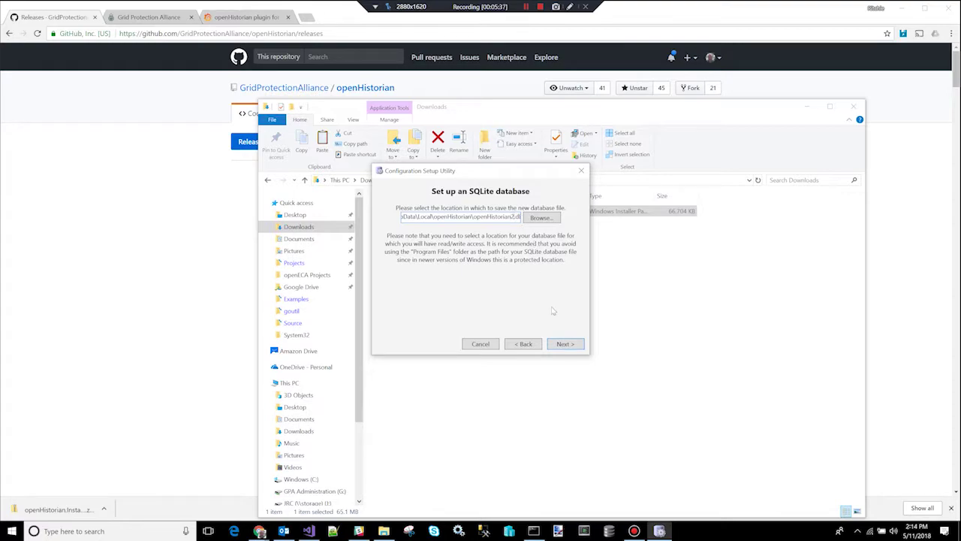
{"action": "left_click", "coordinate": [564, 344]}
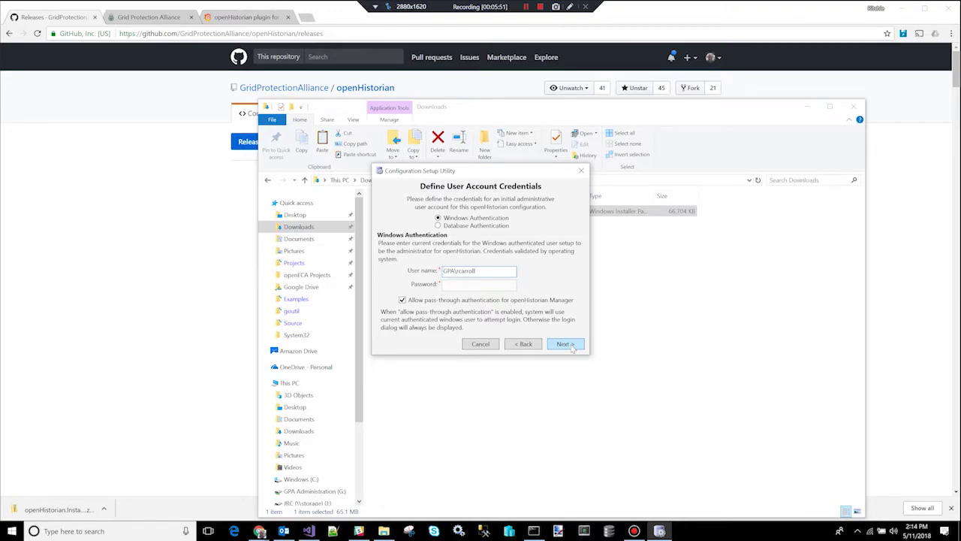
Step: Keep Windows authentication credentials and default configuration targets, continuing to the historian connection string page
{"action": "left_click", "coordinate": [571, 346]}
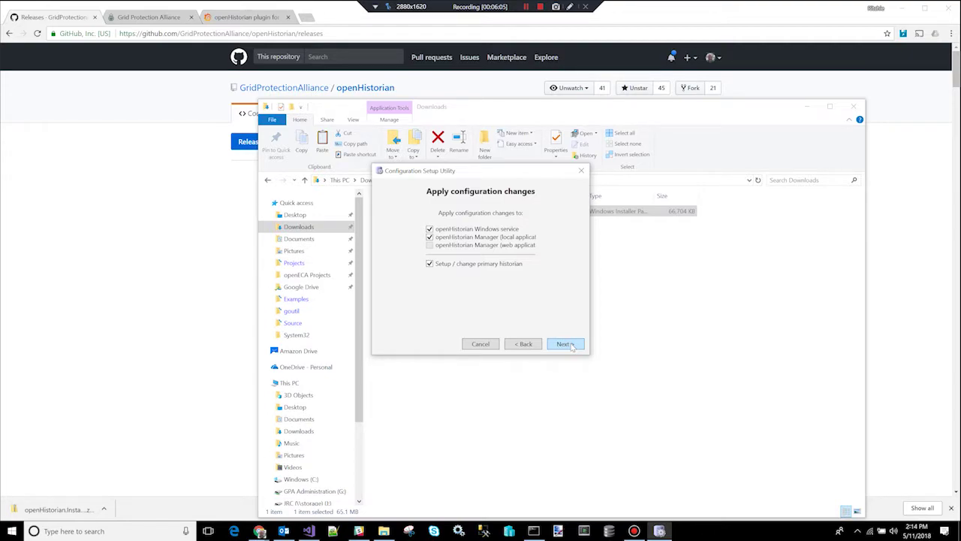
{"action": "left_click", "coordinate": [571, 347]}
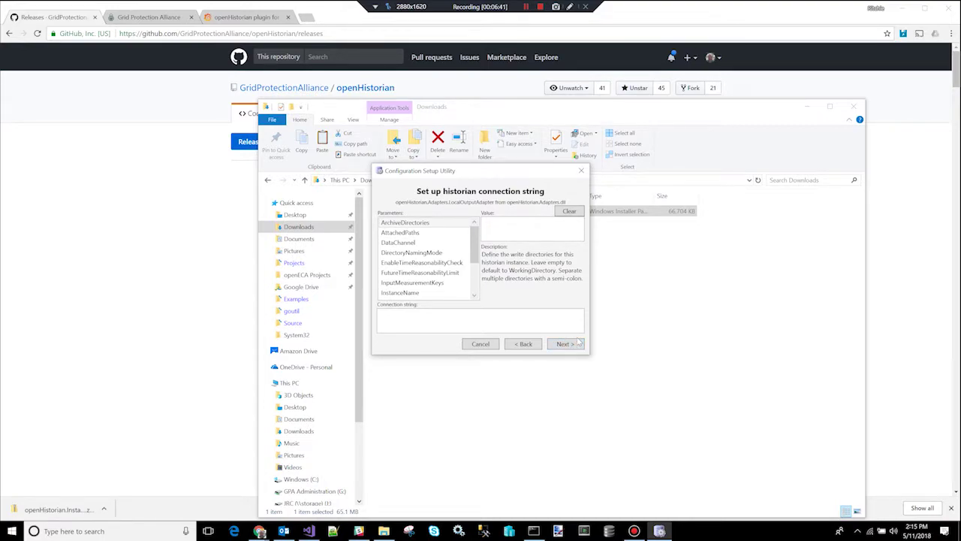
Step: Set the DirectoryNamingMode parameter to YearThenMonth and continue to 'Setup is ready'
{"action": "mouse_move", "coordinate": [475, 237]}
{"action": "left_mouse_down"}
{"action": "mouse_move", "coordinate": [488, 285]}
{"action": "mouse_move", "coordinate": [482, 228]}
{"action": "left_mouse_up"}
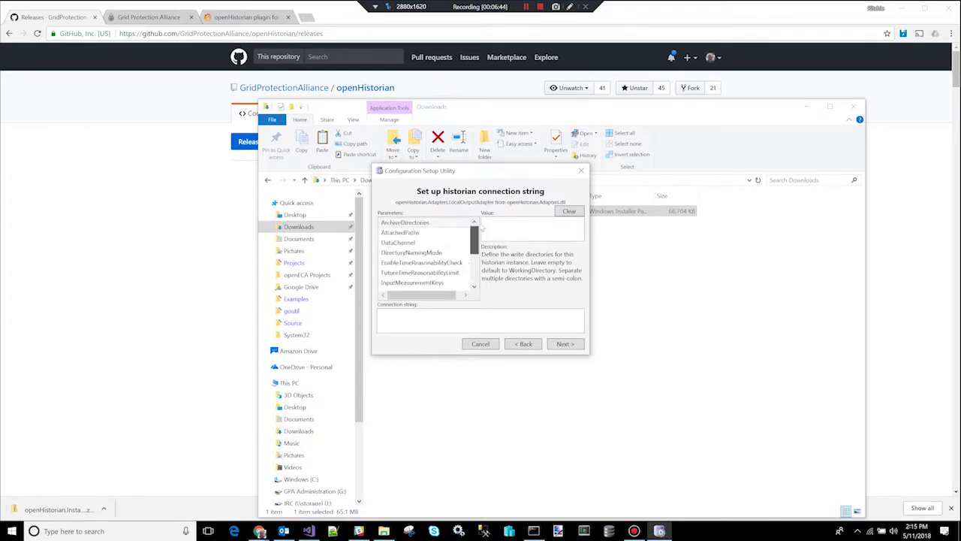
{"action": "left_click", "coordinate": [429, 223]}
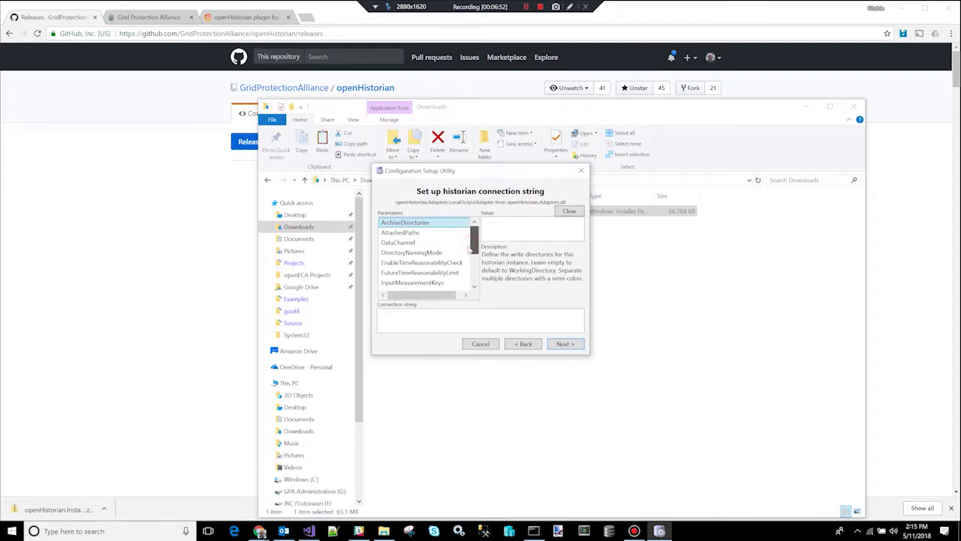
{"action": "left_click", "coordinate": [434, 253]}
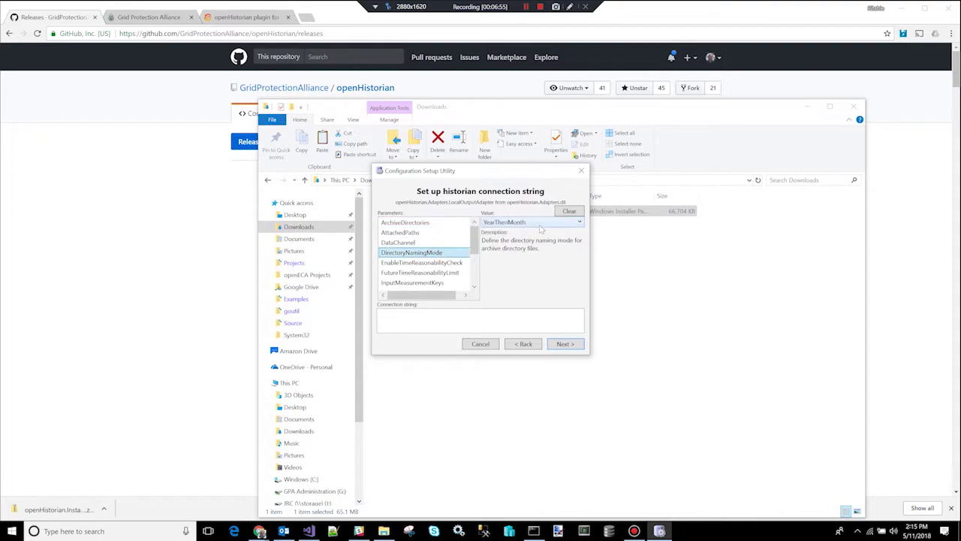
{"action": "left_click", "coordinate": [541, 223]}
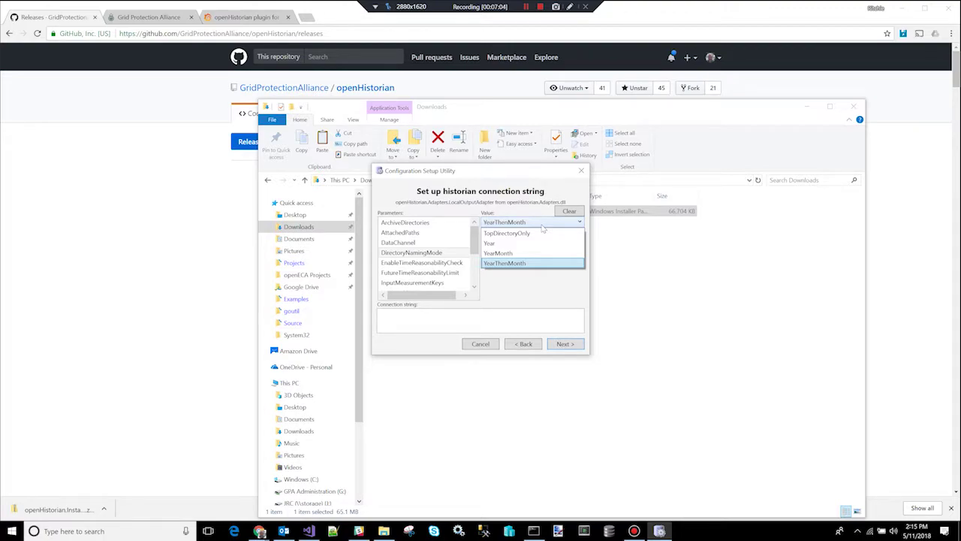
{"action": "left_click", "coordinate": [526, 263]}
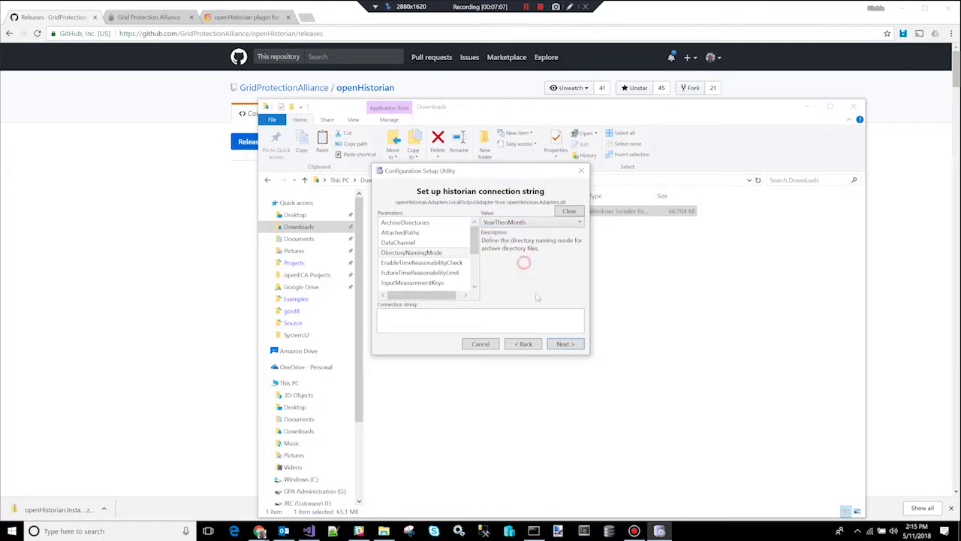
{"action": "mouse_move", "coordinate": [475, 241]}
{"action": "left_mouse_down"}
{"action": "mouse_move", "coordinate": [475, 280]}
{"action": "mouse_move", "coordinate": [478, 239]}
{"action": "mouse_move", "coordinate": [490, 249]}
{"action": "left_mouse_up"}
{"action": "left_click", "coordinate": [573, 344]}
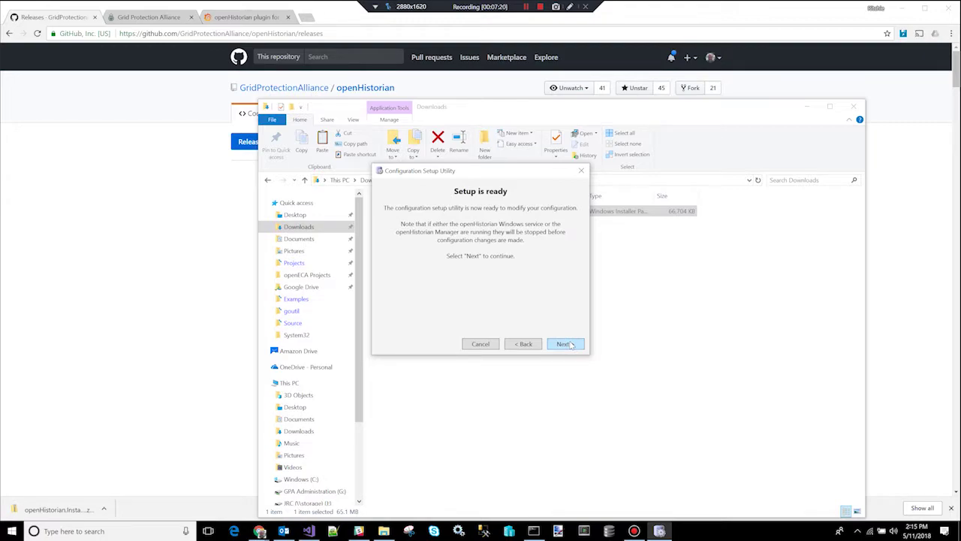
Step: Apply the configuration and finish setup with the openHistorian service and Manager starting
{"action": "left_click", "coordinate": [564, 343]}
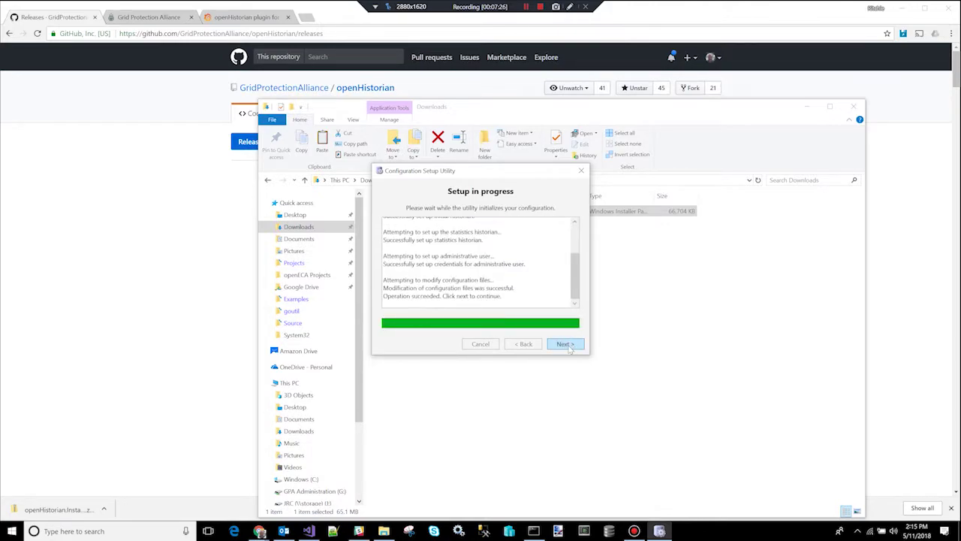
{"action": "left_click", "coordinate": [574, 344]}
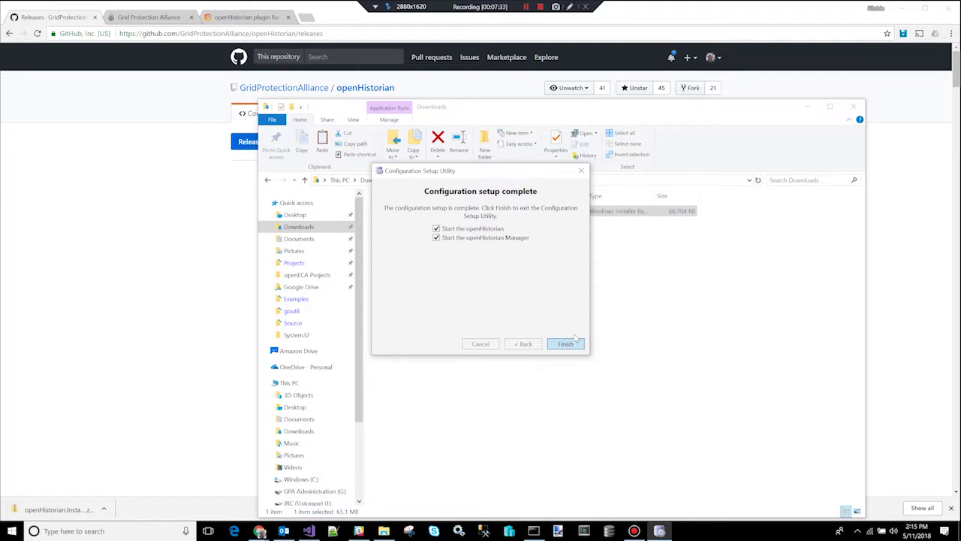
{"action": "left_click", "coordinate": [575, 341]}
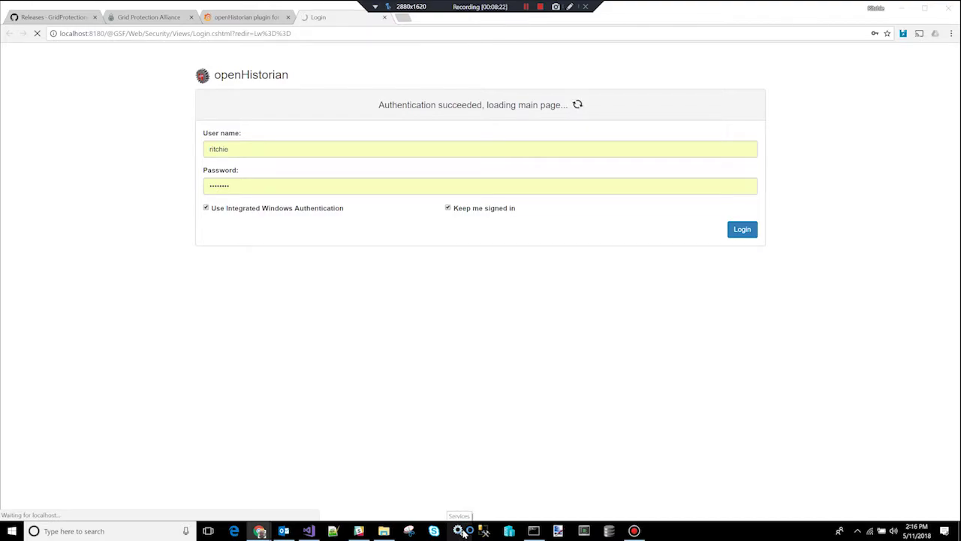
Step: Open the Windows Services list to check the openHistorian service
{"action": "left_click", "coordinate": [460, 531]}
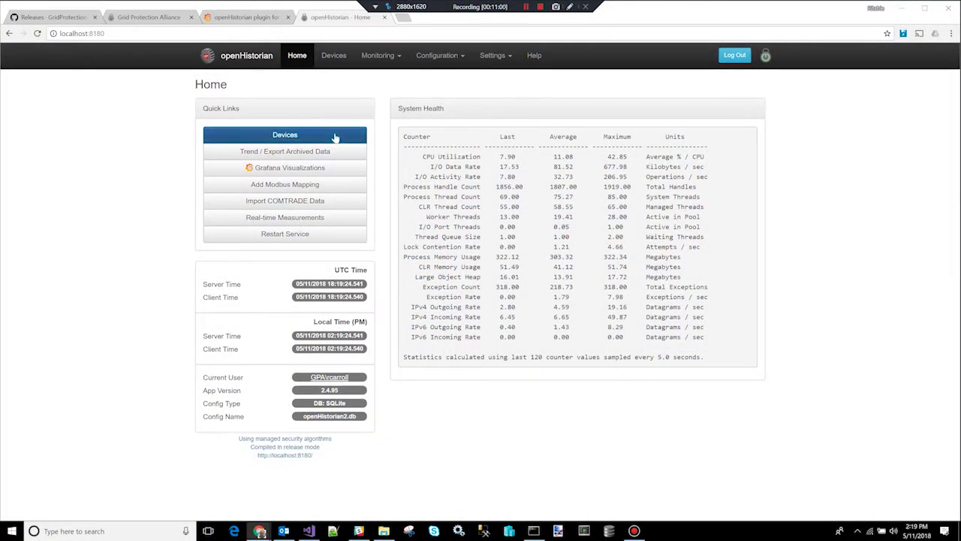
Step: Open Trend / Export Archived Data, select all 11 measurement points, and trend them
{"action": "left_click", "coordinate": [285, 155]}
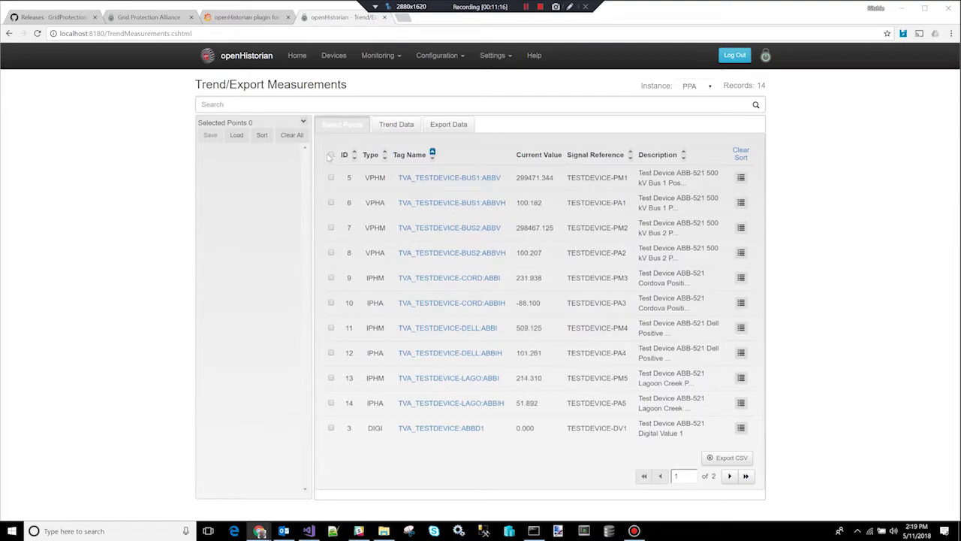
{"action": "left_click", "coordinate": [331, 155]}
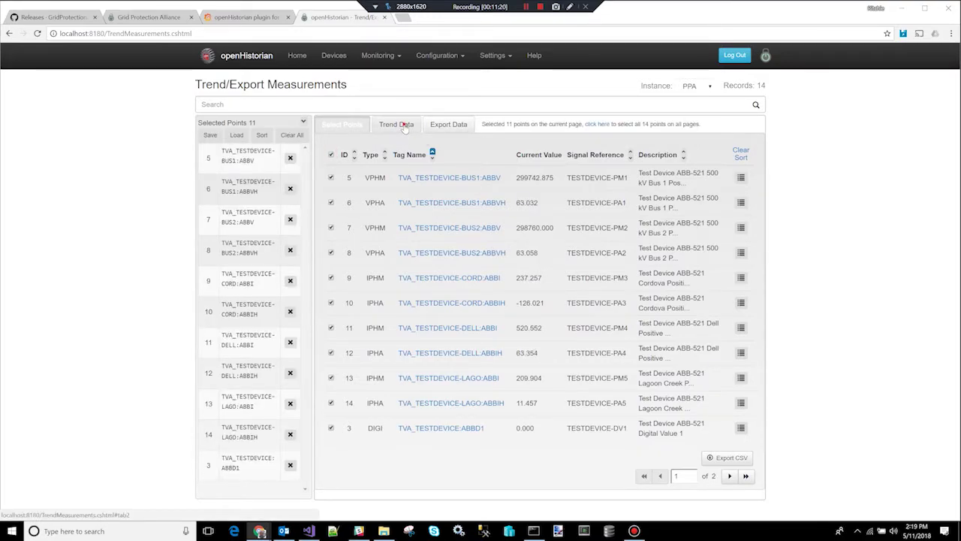
{"action": "left_click", "coordinate": [405, 126]}
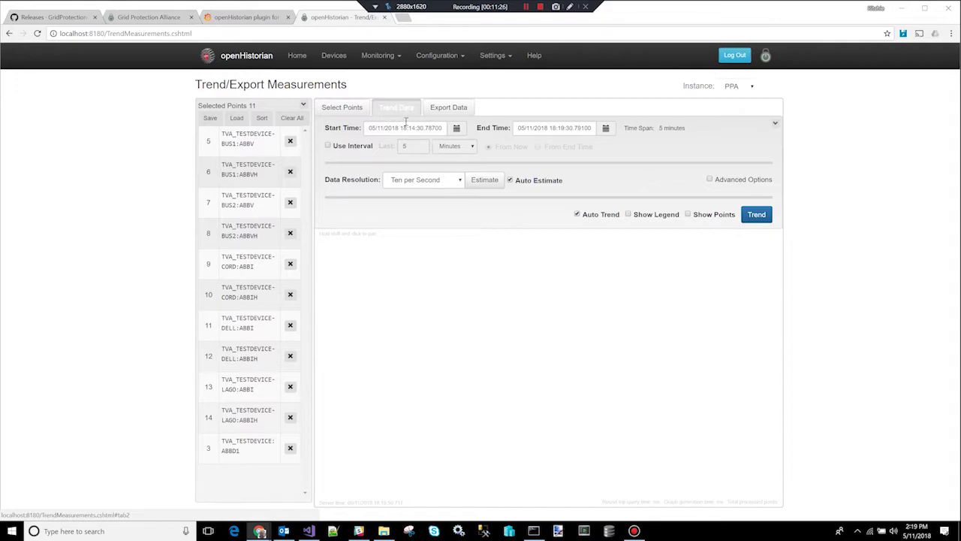
Step: Trend the 11 selected measurements and zoom the chart to about 1 minute 44 seconds
{"action": "left_click", "coordinate": [754, 215]}
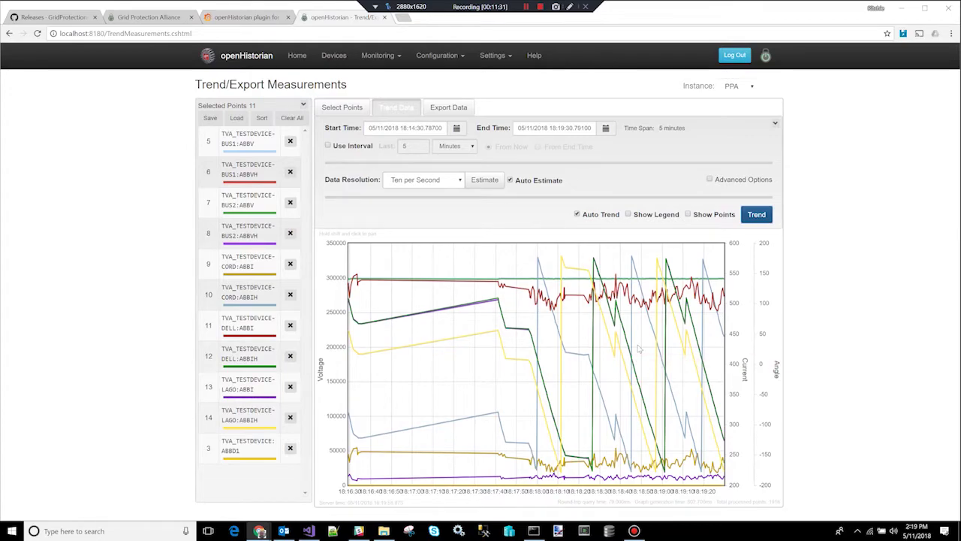
{"action": "scroll", "coordinate": [634, 352], "scroll_direction": "up", "scroll_amount": 3}
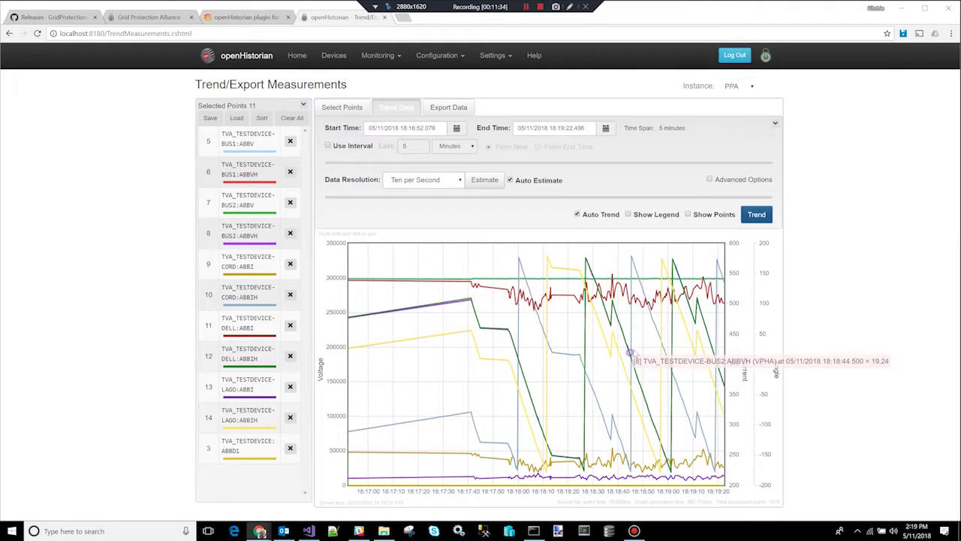
{"action": "scroll", "coordinate": [631, 351], "scroll_direction": "up", "scroll_amount": 2}
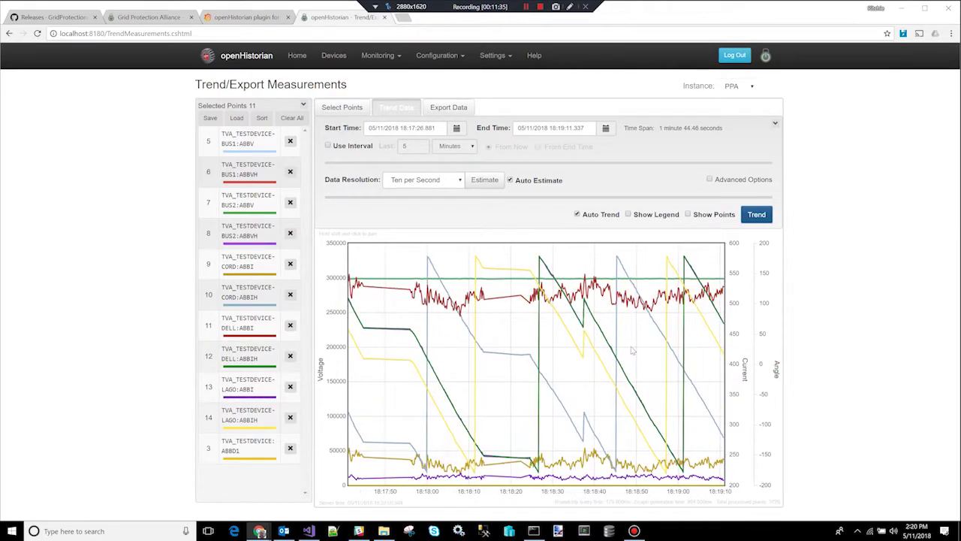
{"action": "left_click", "coordinate": [449, 109]}
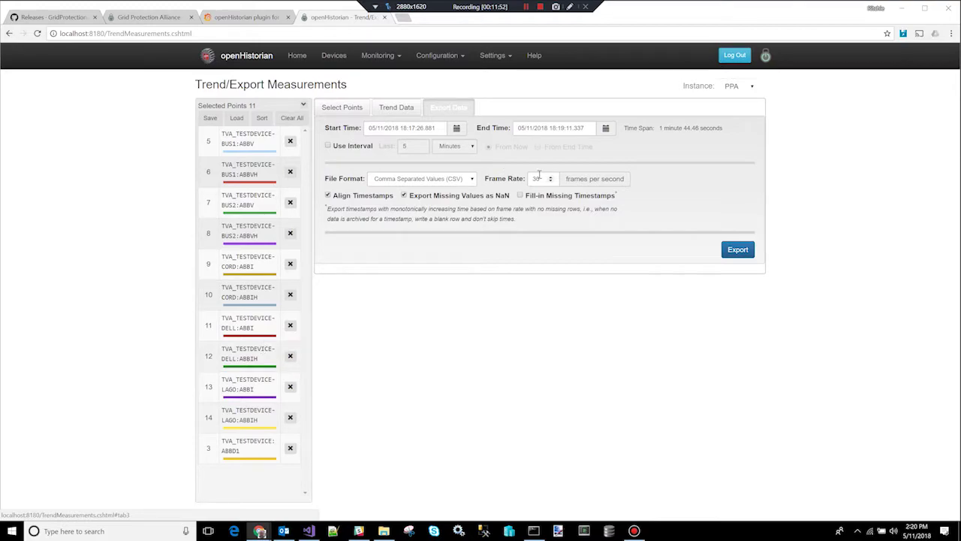
Step: Export the selected points as CSV and open the downloaded Export.csv in Excel
{"action": "left_click", "coordinate": [740, 252]}
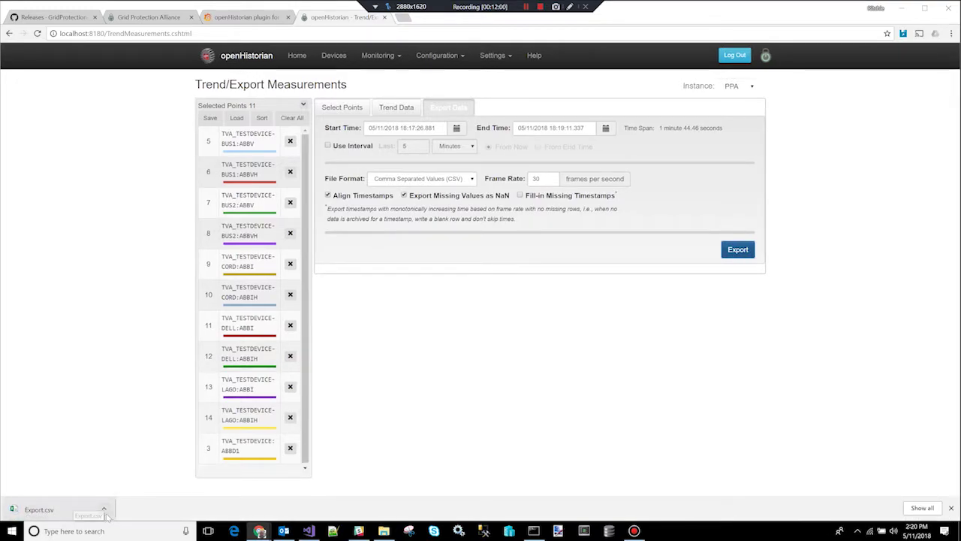
{"action": "left_click", "coordinate": [59, 510]}
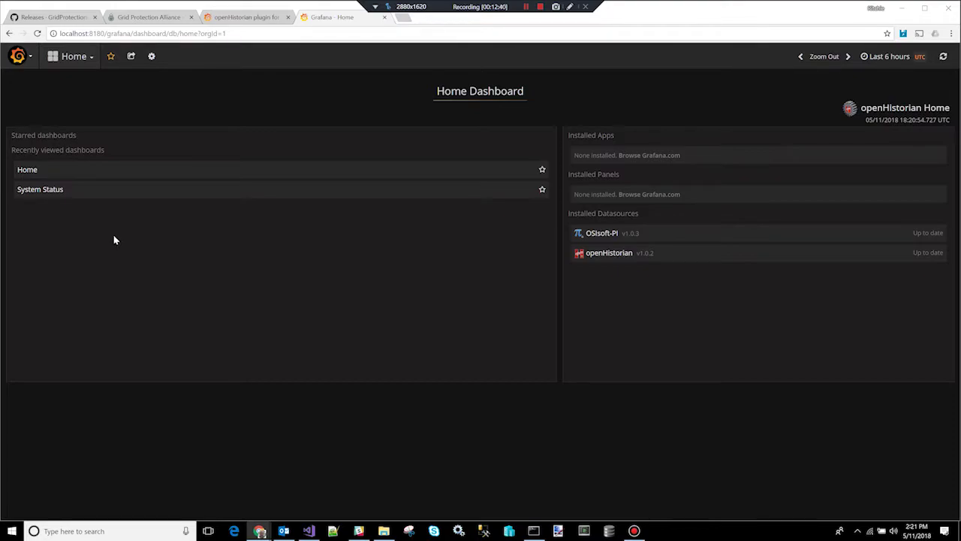
Step: Open the System Status dashboard from the Home Dashboard's recently viewed list
{"action": "left_click", "coordinate": [46, 195]}
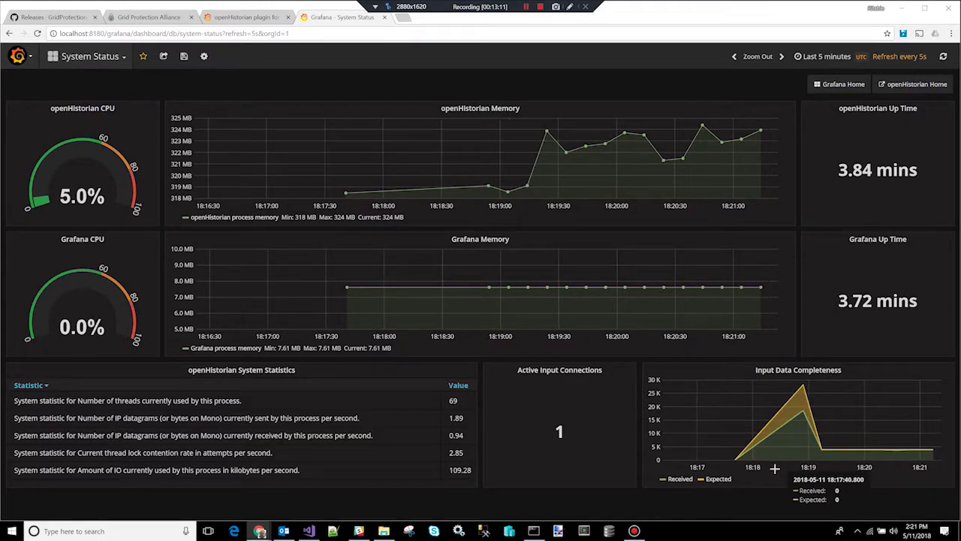
Step: Create a new dashboard from the dashboard picker and give it a Graph panel
{"action": "left_click", "coordinate": [124, 60]}
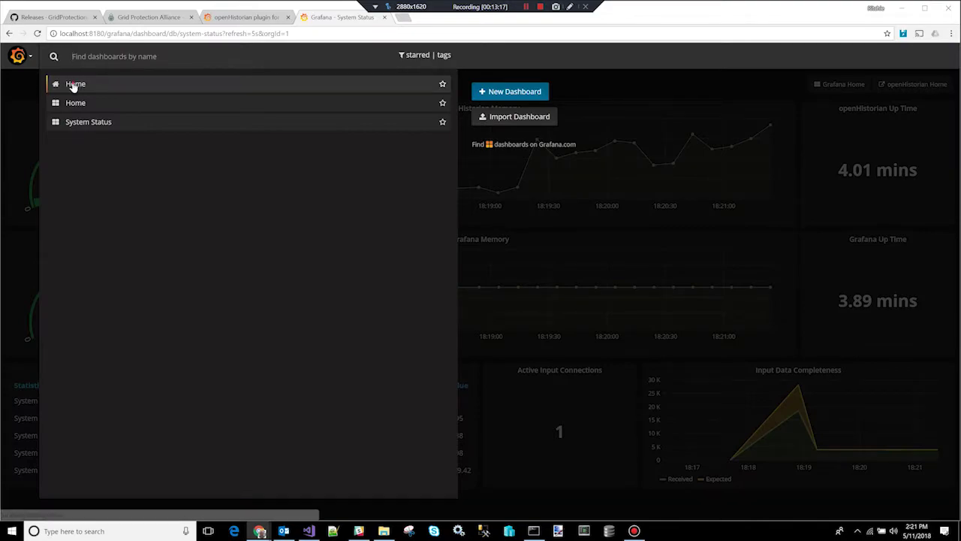
{"action": "left_click", "coordinate": [95, 88]}
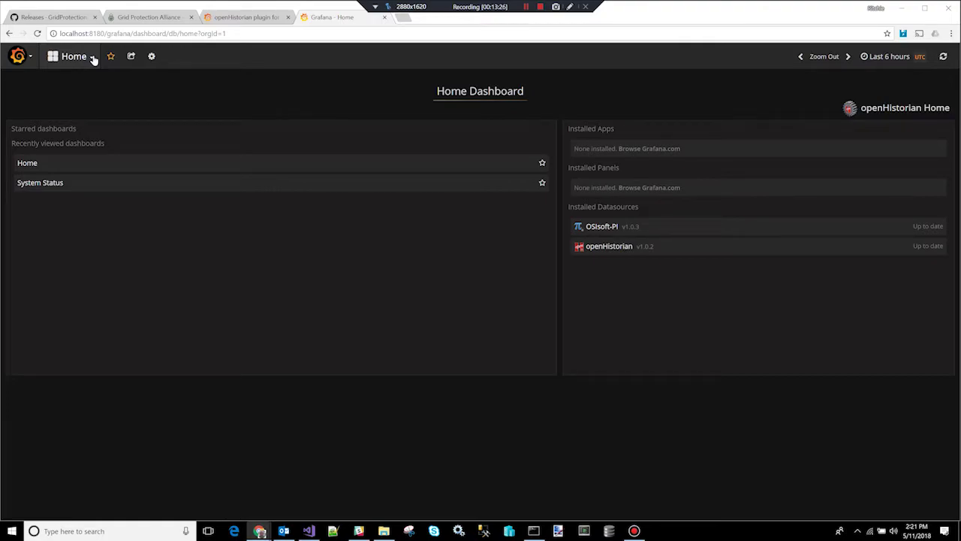
{"action": "left_click", "coordinate": [91, 57]}
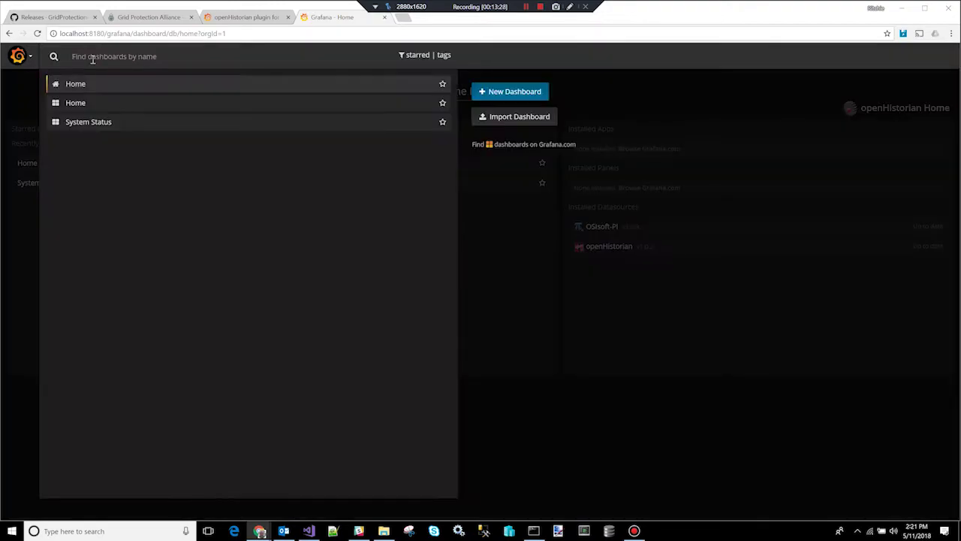
{"action": "left_click", "coordinate": [518, 94]}
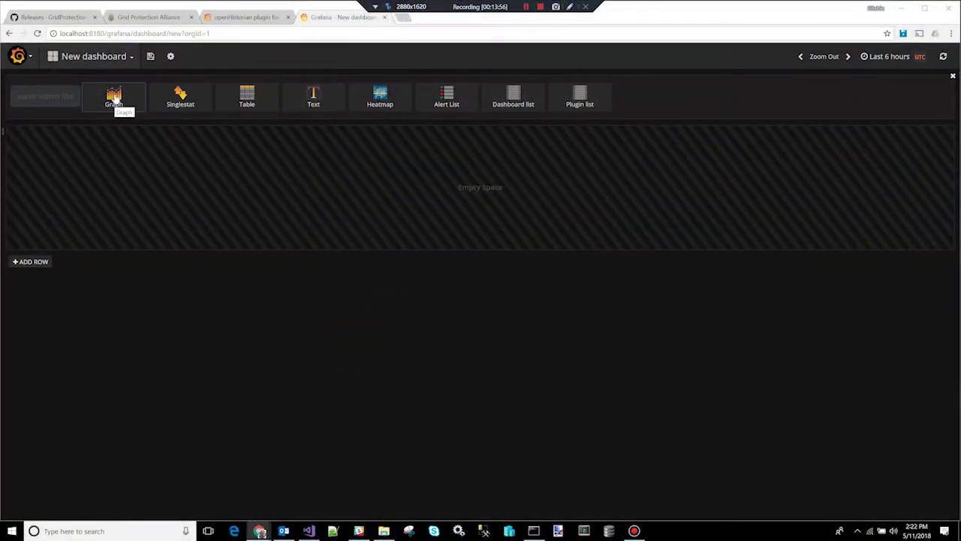
{"action": "left_click", "coordinate": [114, 96]}
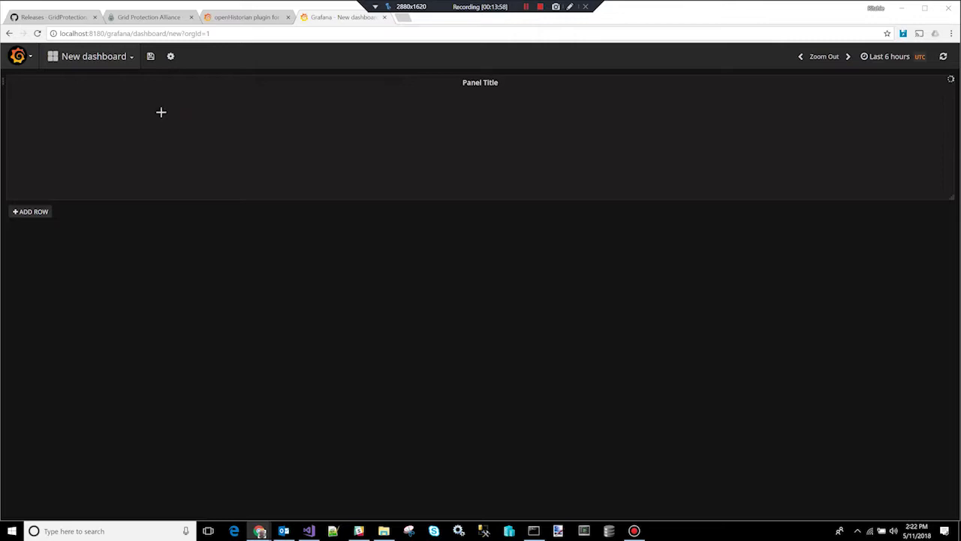
Step: Set the graph panel's Element List query to plot TVA_TESTDEVICE:ABBF
{"action": "left_click", "coordinate": [485, 88]}
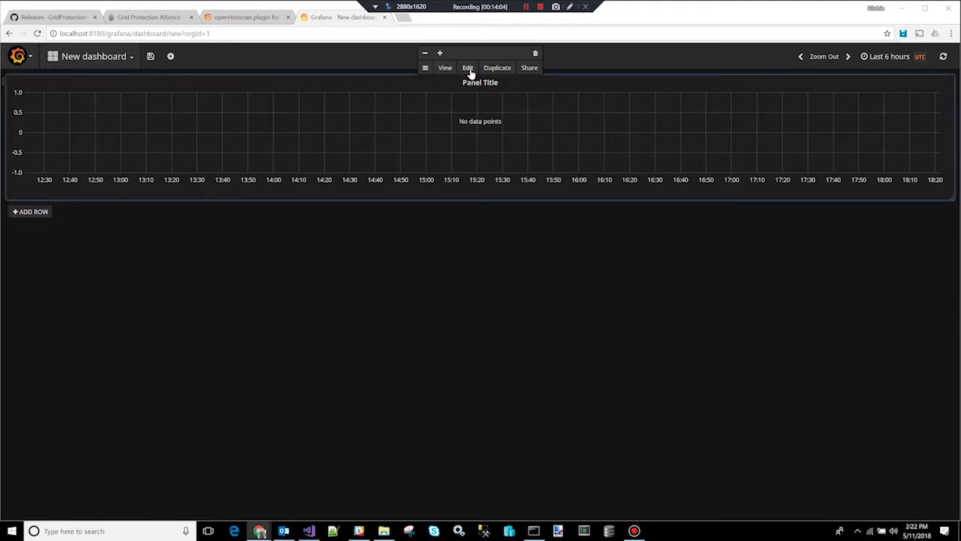
{"action": "left_click", "coordinate": [468, 67]}
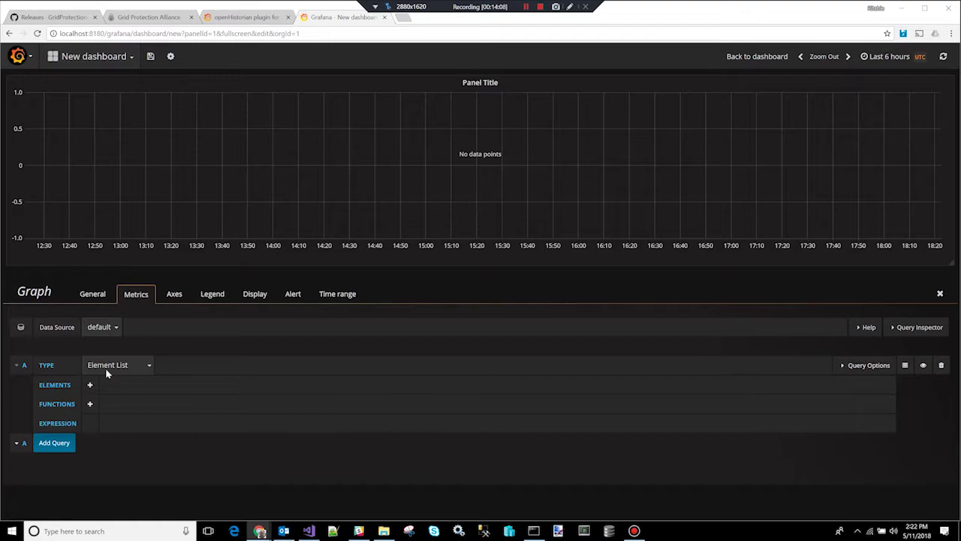
{"action": "left_click", "coordinate": [149, 366]}
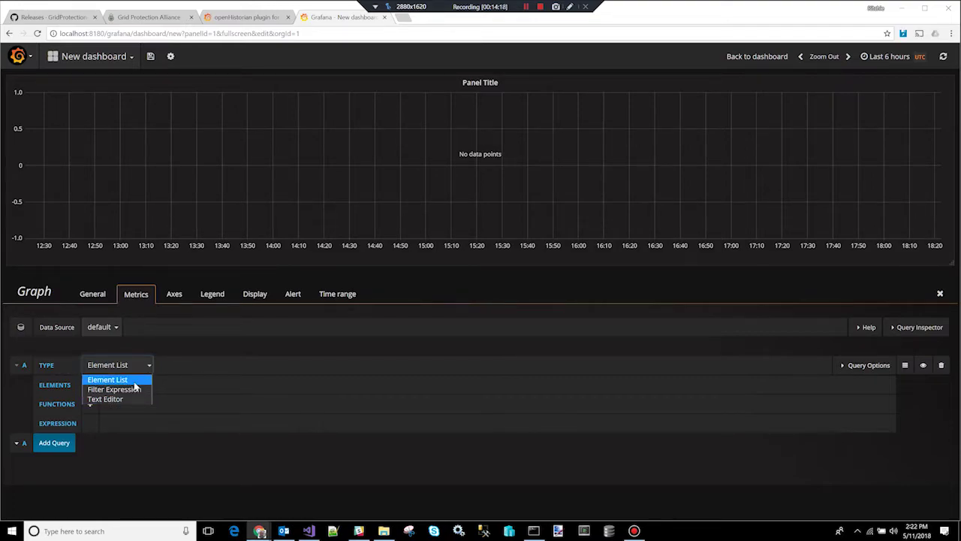
{"action": "left_click", "coordinate": [135, 381]}
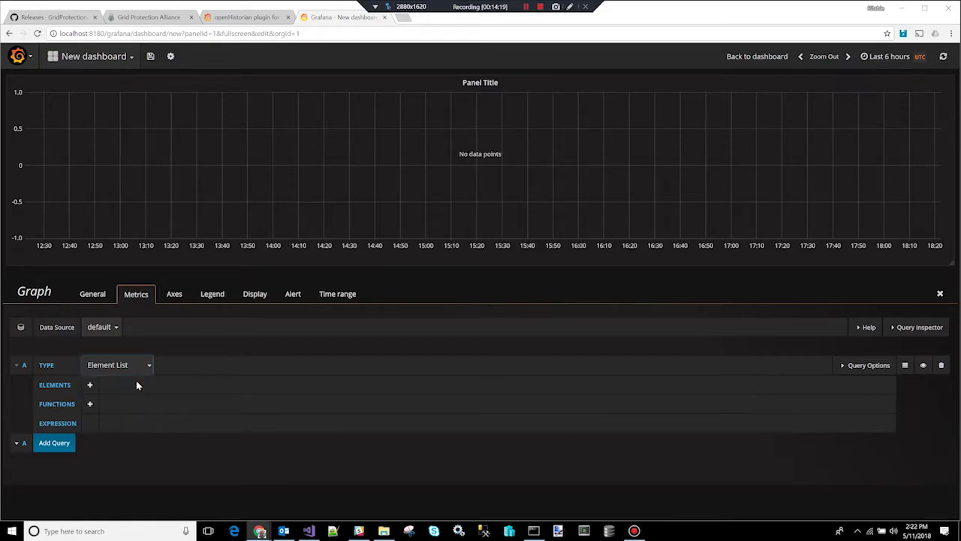
{"action": "left_click", "coordinate": [90, 386]}
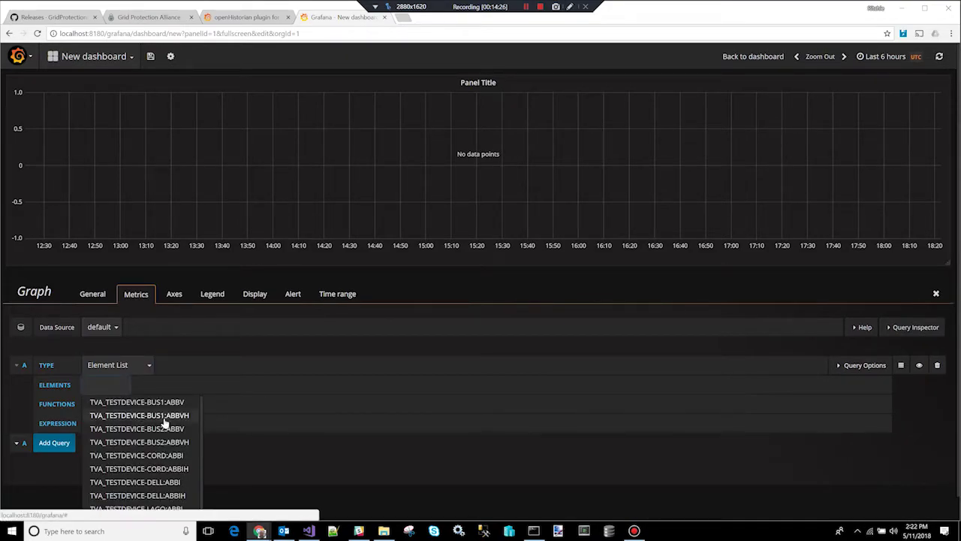
{"action": "scroll", "coordinate": [163, 425], "scroll_direction": "down", "scroll_amount": 1}
{"action": "scroll", "coordinate": [164, 425], "scroll_direction": "down", "scroll_amount": 1}
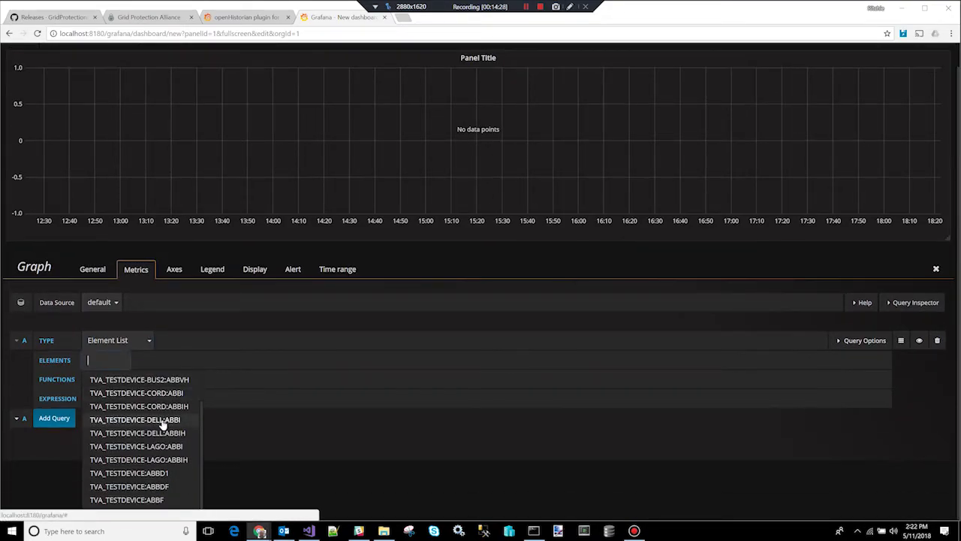
{"action": "left_click", "coordinate": [159, 500]}
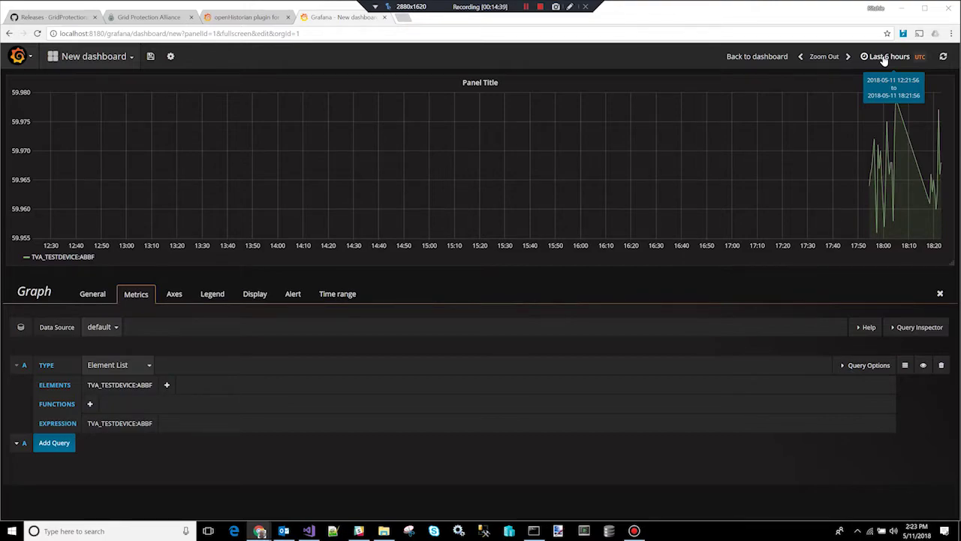
{"action": "left_click", "coordinate": [883, 61]}
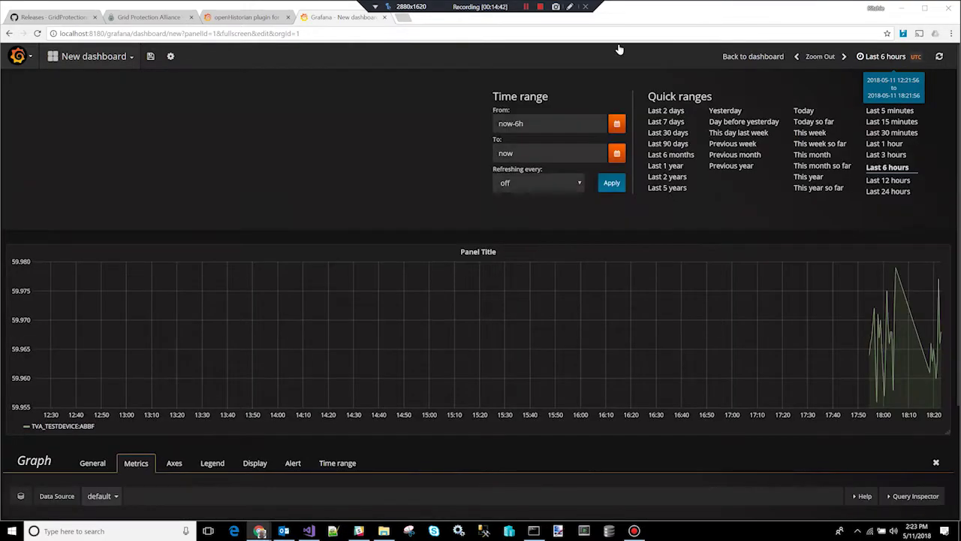
Step: Zoom the graph from the last 5 minutes to 18:20:35–18:22:16 on May 11, 2018
{"action": "left_click", "coordinate": [886, 111]}
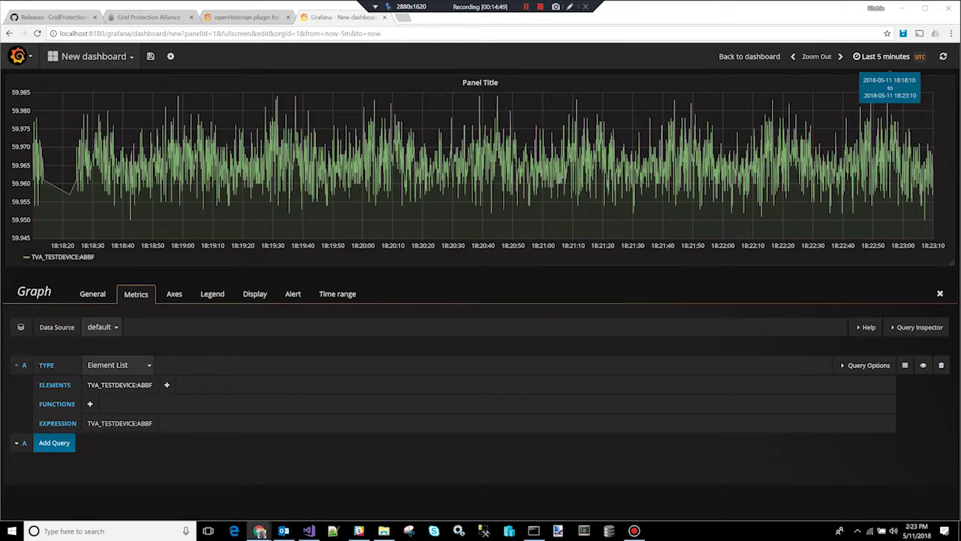
{"action": "left_click_drag", "start_coordinate": [471, 212], "coordinate": [481, 211]}
{"action": "left_click_drag", "start_coordinate": [612, 223], "coordinate": [765, 230]}
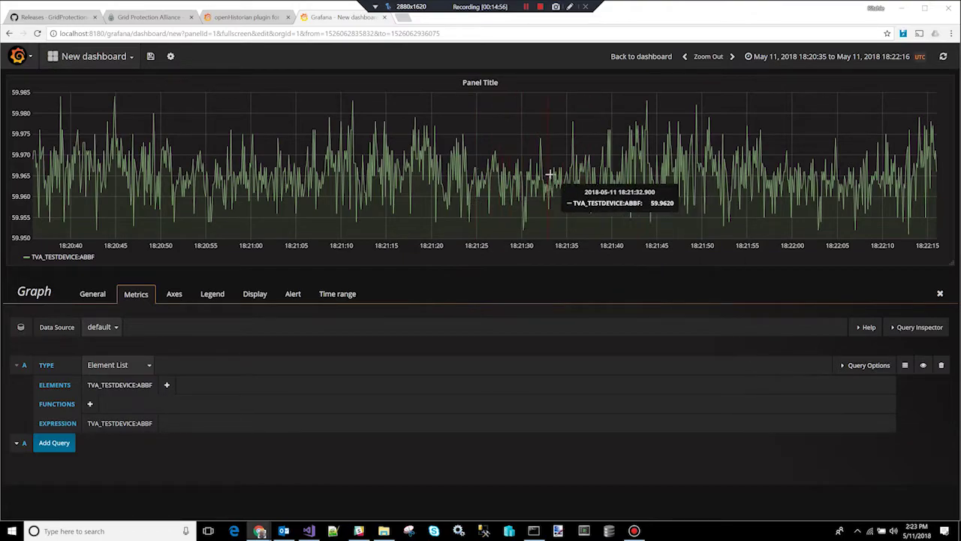
{"action": "left_click", "coordinate": [732, 57]}
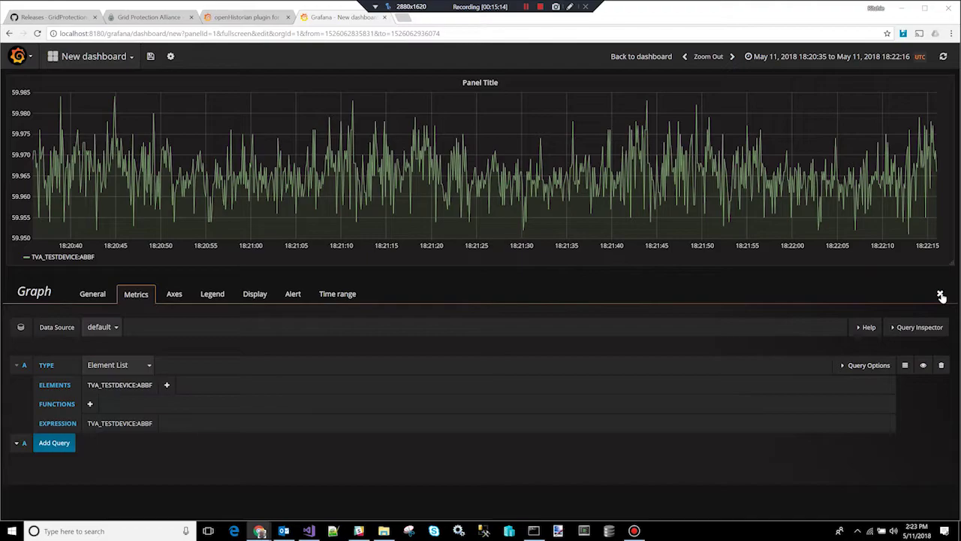
Step: Close the graph editor and bring up the dashboard row's menu
{"action": "left_click", "coordinate": [941, 294]}
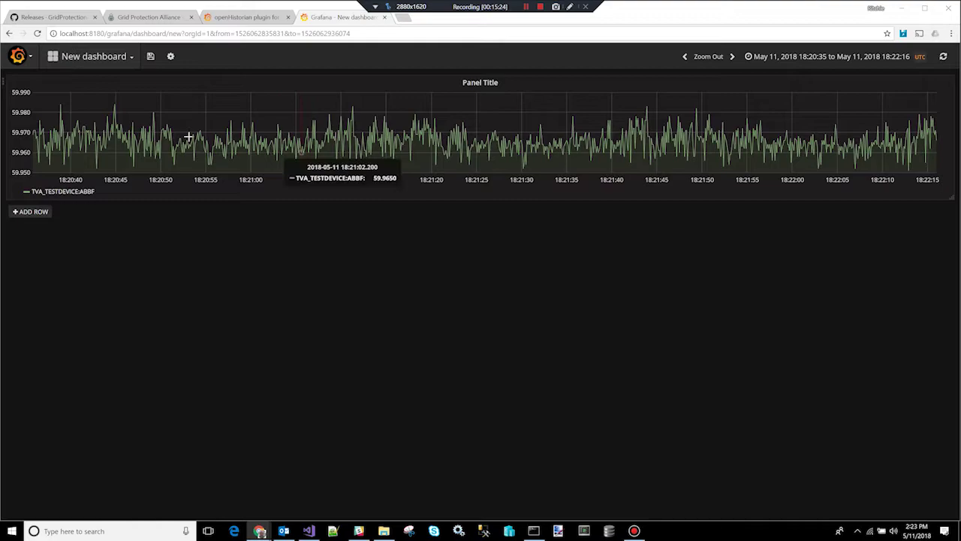
{"action": "left_click", "coordinate": [6, 84]}
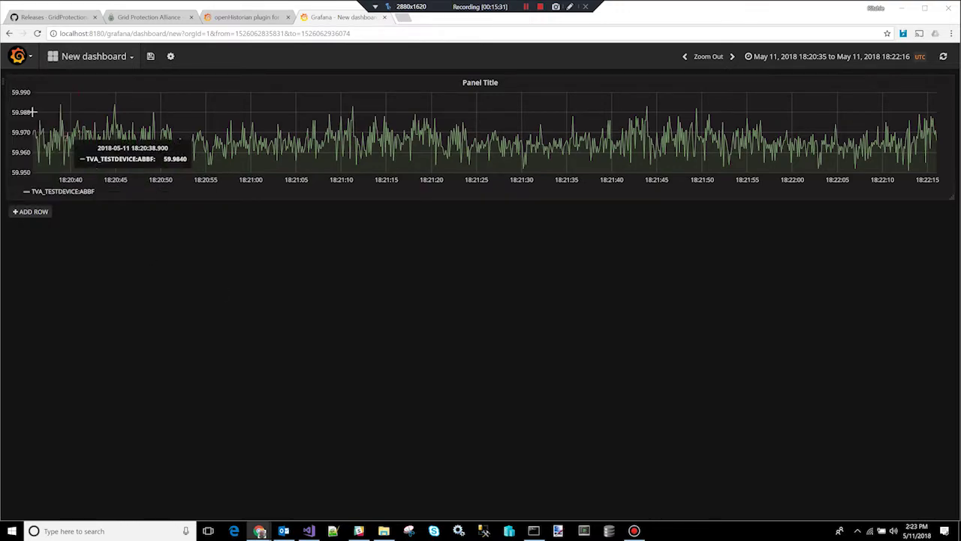
{"action": "mouse_move", "coordinate": [5, 85]}
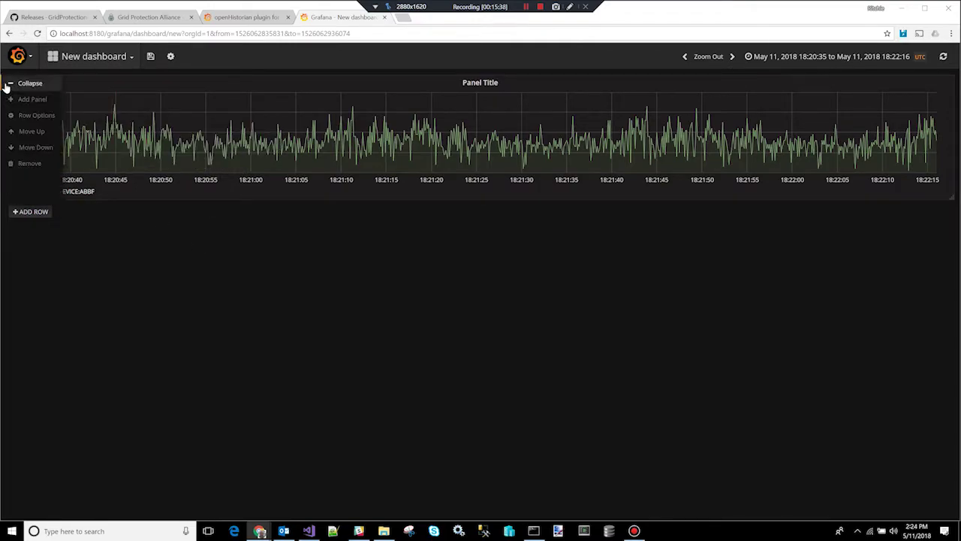
Step: Add a Singlestat panel from the row menu beside the TVA_TESTDEVICE:ABBF graph
{"action": "left_click", "coordinate": [21, 101]}
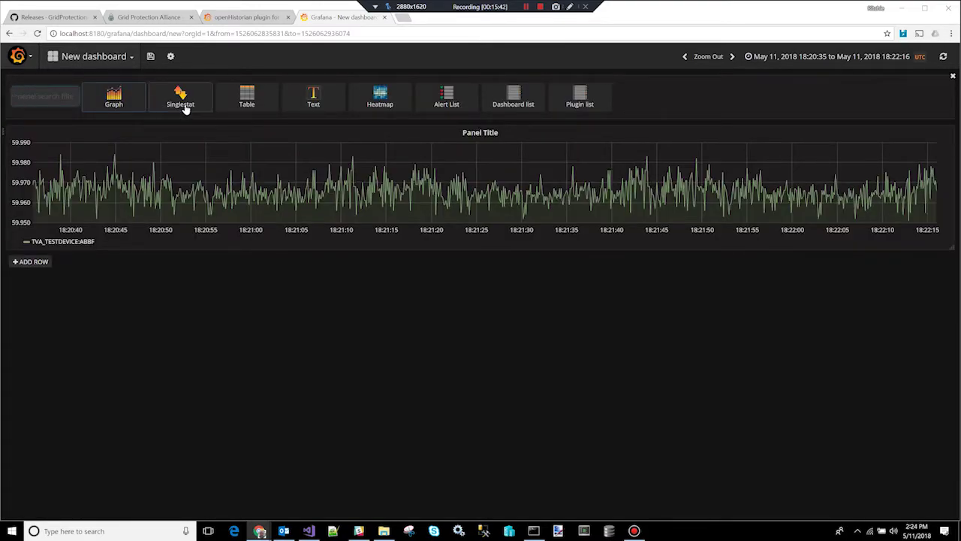
{"action": "left_click", "coordinate": [190, 107]}
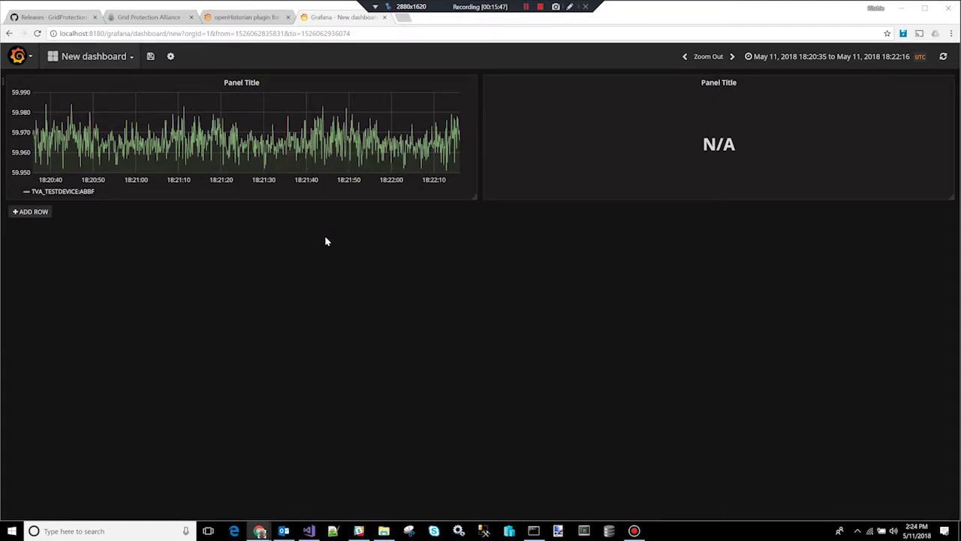
{"action": "left_click", "coordinate": [632, 131]}
{"action": "left_click", "coordinate": [679, 82]}
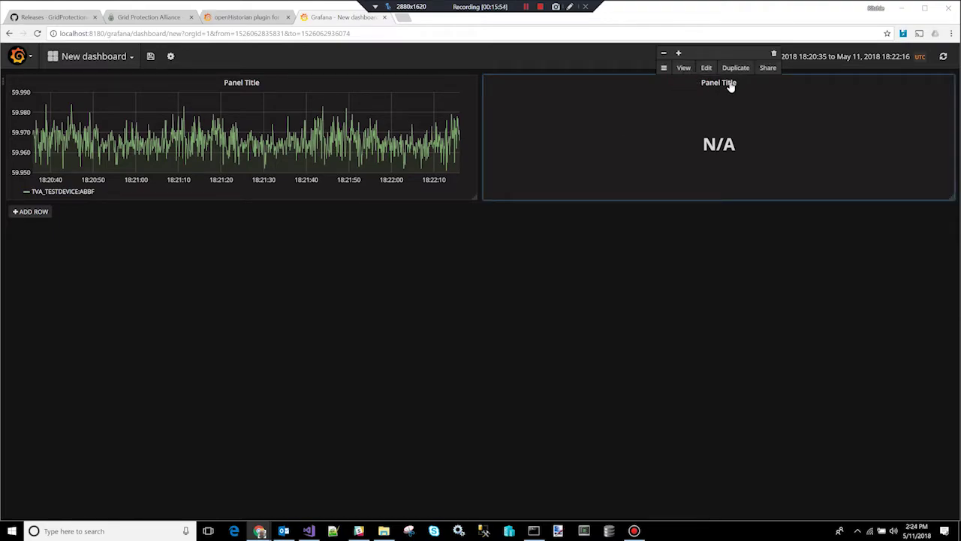
Step: Narrow the Singlestat panel by four width steps
{"action": "left_click", "coordinate": [664, 56]}
{"action": "left_click", "coordinate": [664, 56]}
{"action": "left_click", "coordinate": [663, 56]}
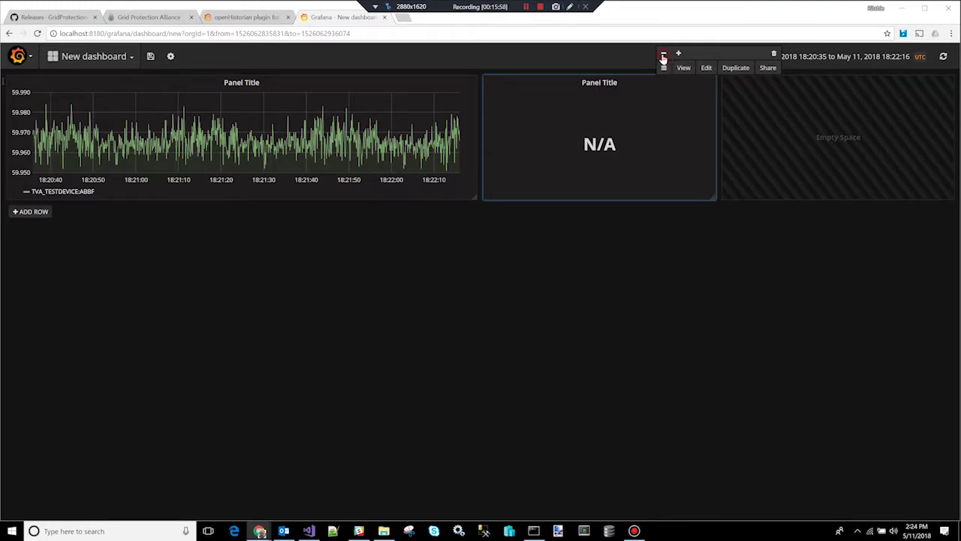
{"action": "left_click", "coordinate": [663, 56]}
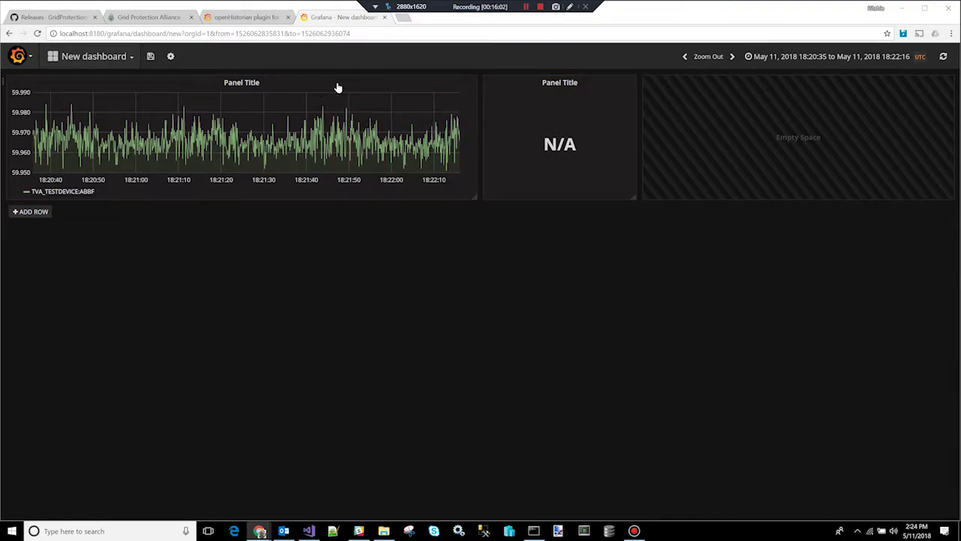
Step: Widen the frequency graph panel by four width steps
{"action": "left_click", "coordinate": [251, 87]}
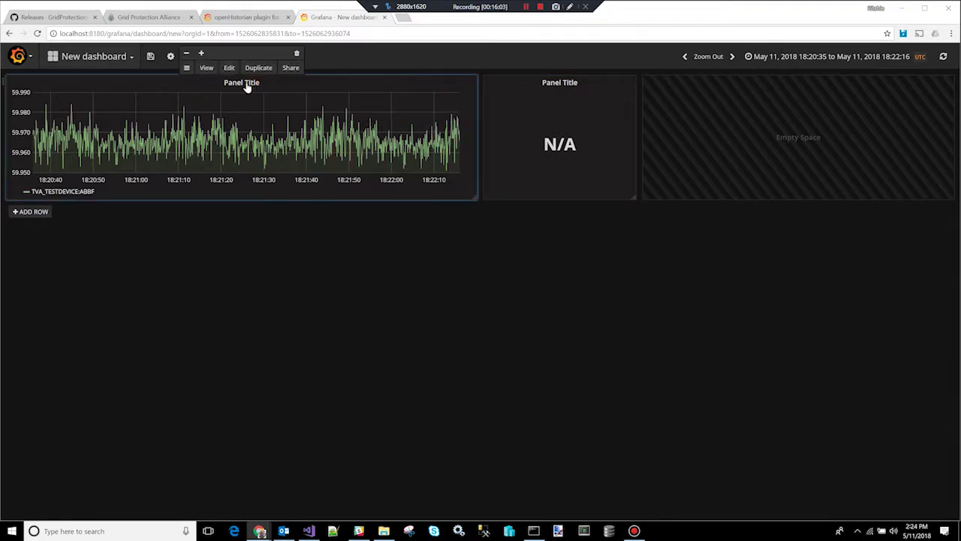
{"action": "left_click", "coordinate": [202, 55]}
{"action": "left_click", "coordinate": [202, 55]}
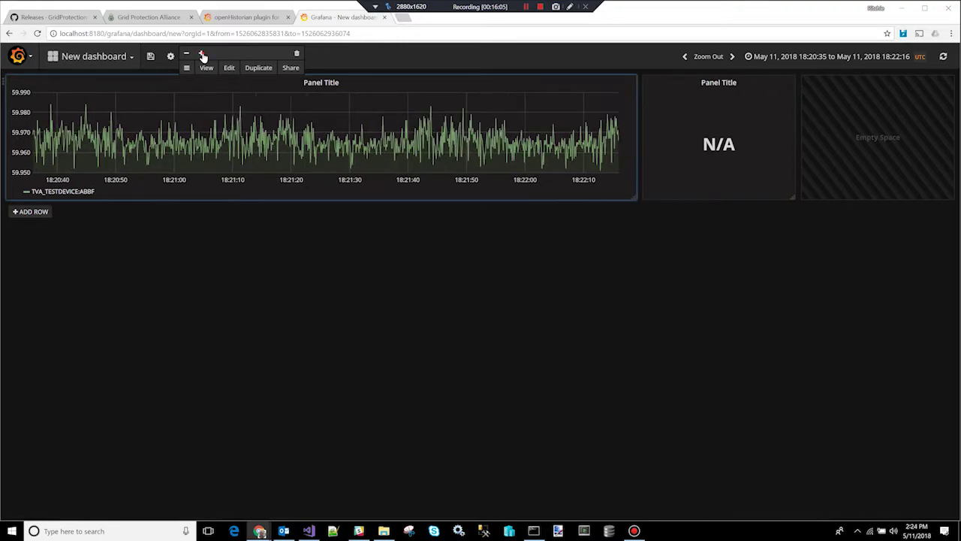
{"action": "left_click", "coordinate": [202, 54]}
{"action": "left_click", "coordinate": [202, 55]}
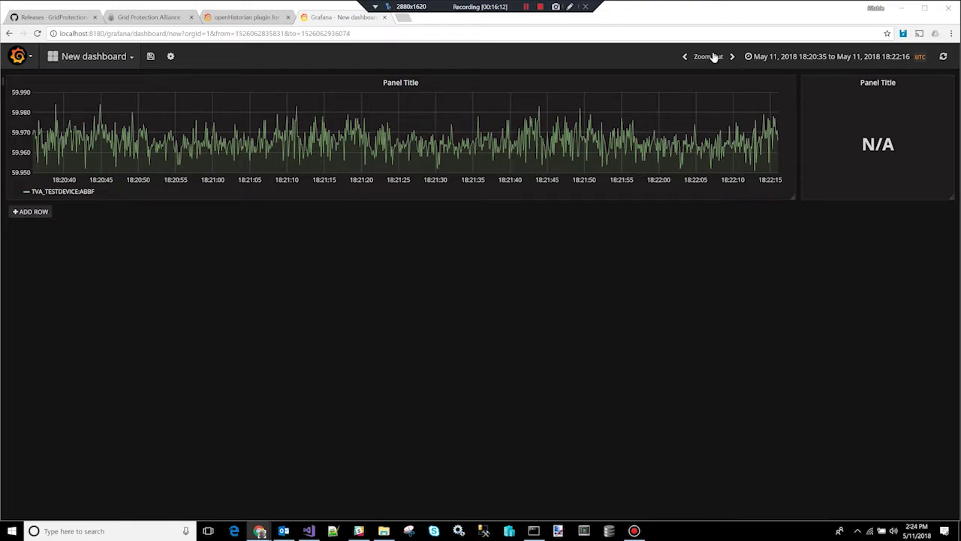
Step: Edit the Singlestat panel and switch its query type to Filter Expression
{"action": "left_click", "coordinate": [888, 84]}
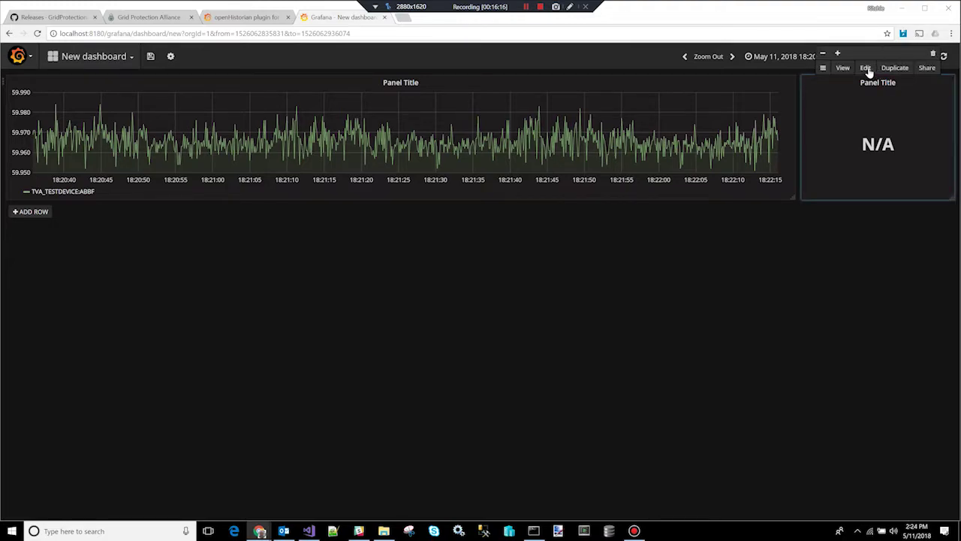
{"action": "key", "text": "e"}
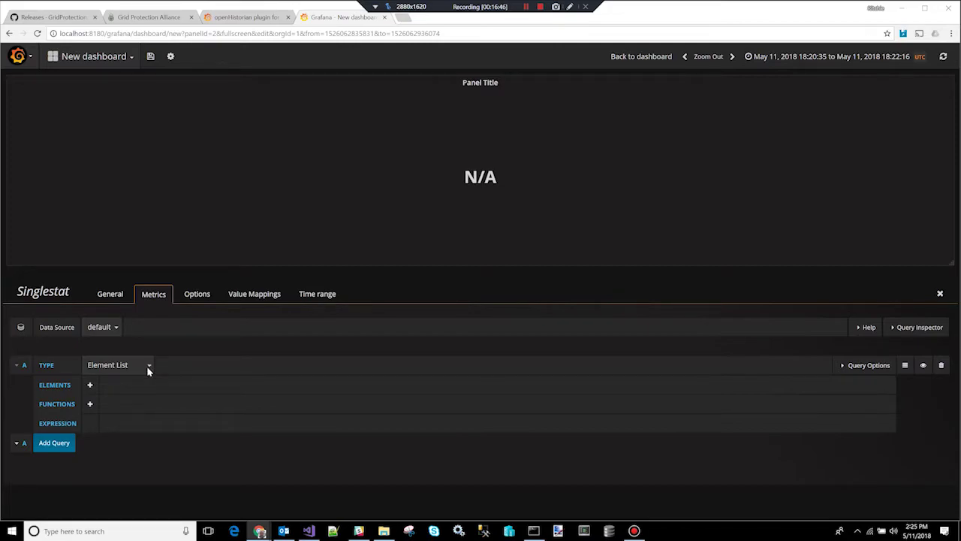
{"action": "left_click", "coordinate": [150, 365]}
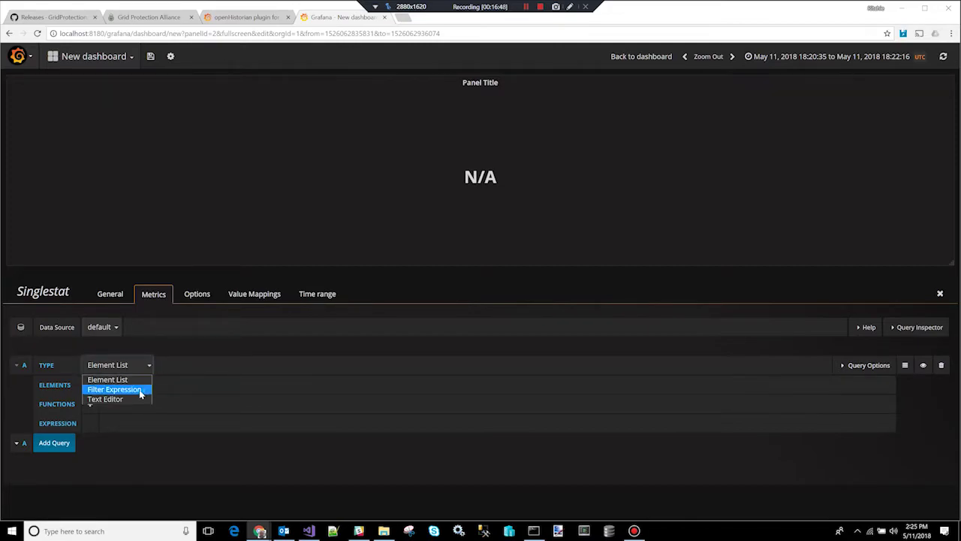
{"action": "left_click", "coordinate": [142, 392]}
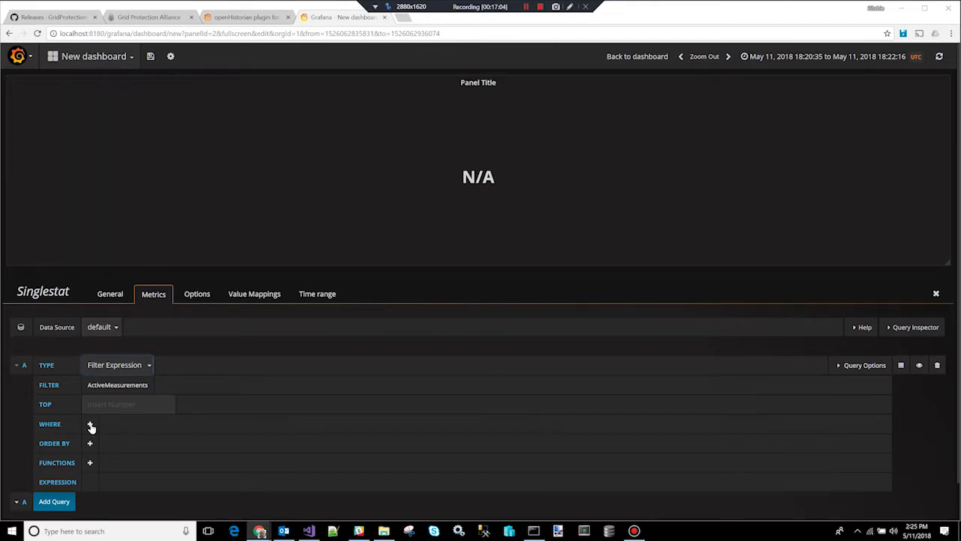
Step: Add the filter condition WHERE SignalType = 'FREQ'
{"action": "left_click", "coordinate": [90, 425]}
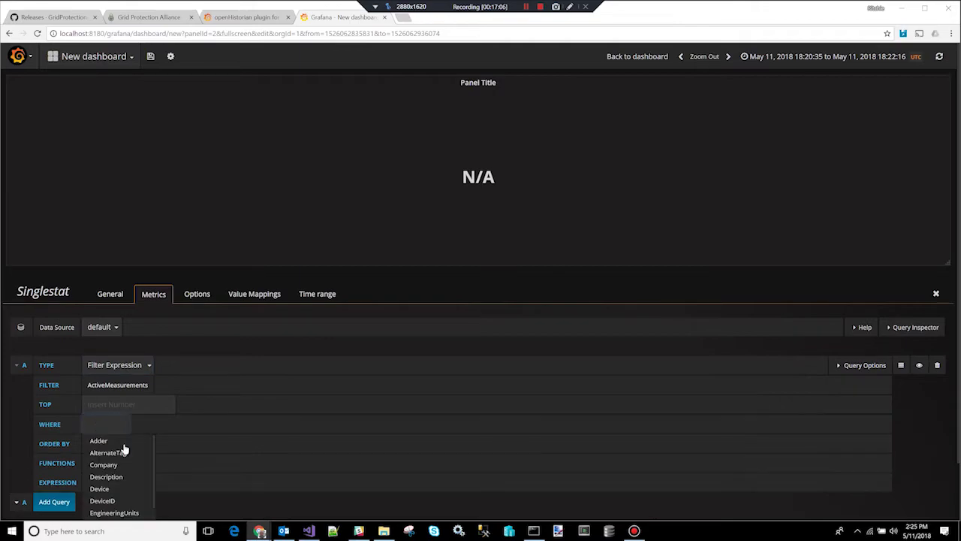
{"action": "scroll", "coordinate": [131, 452], "scroll_direction": "down", "scroll_amount": 2}
{"action": "scroll", "coordinate": [130, 453], "scroll_direction": "down", "scroll_amount": 2}
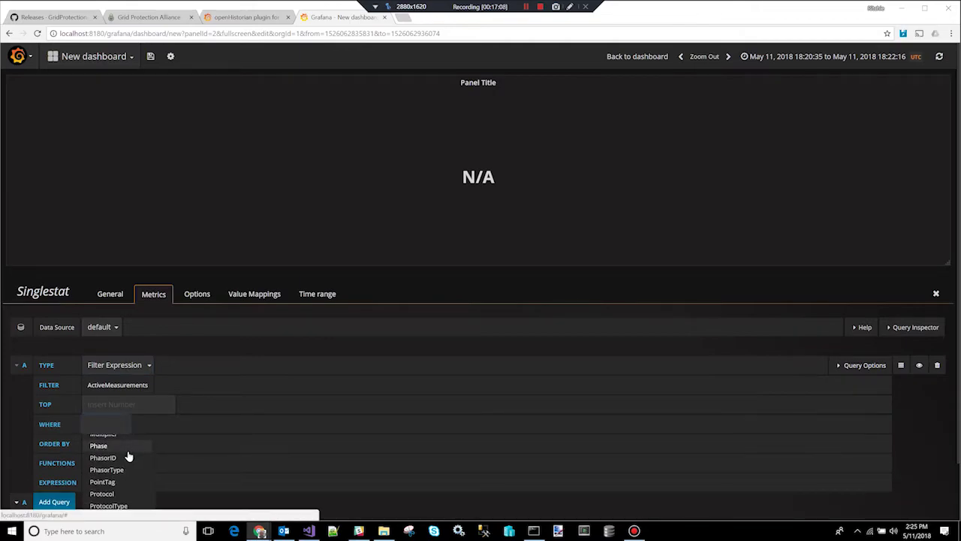
{"action": "scroll", "coordinate": [129, 455], "scroll_direction": "down", "scroll_amount": 1}
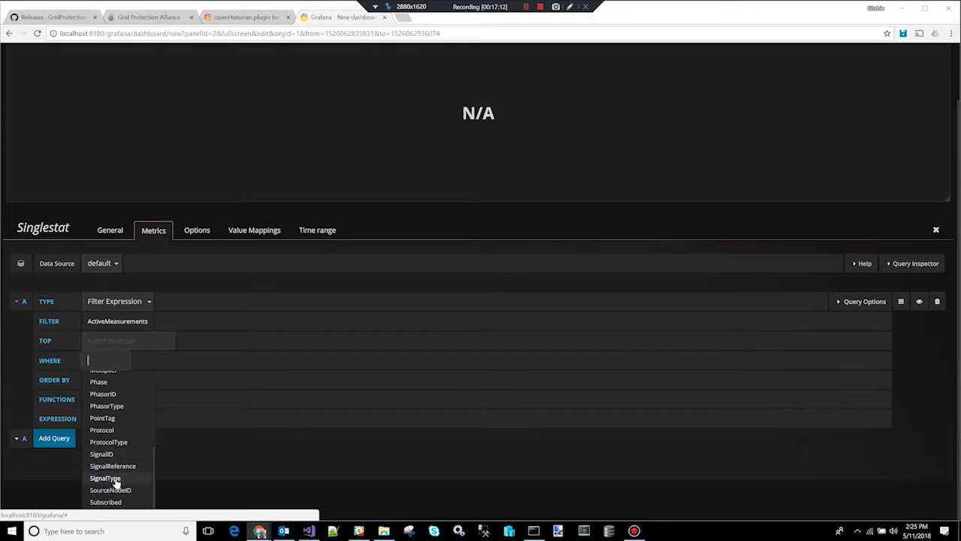
{"action": "left_click", "coordinate": [115, 480]}
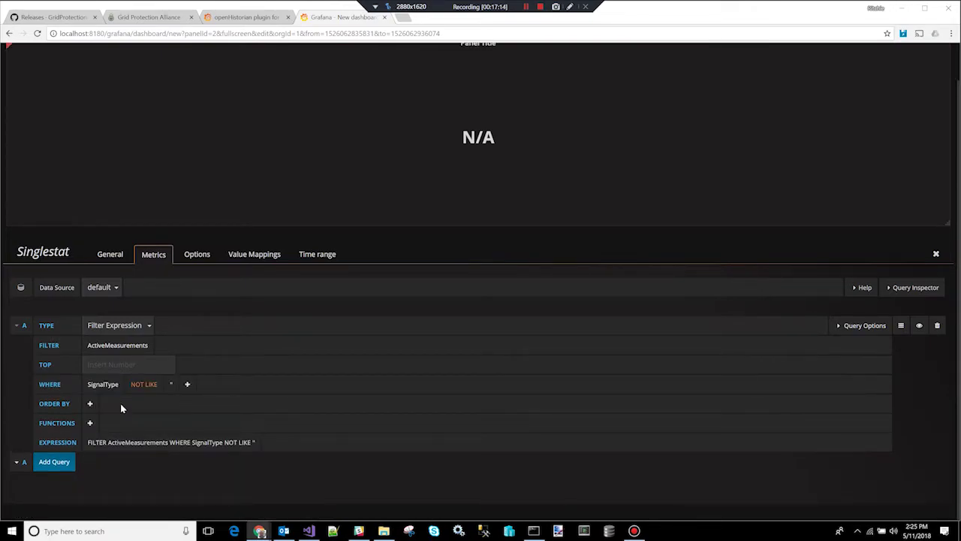
{"action": "left_click", "coordinate": [142, 383]}
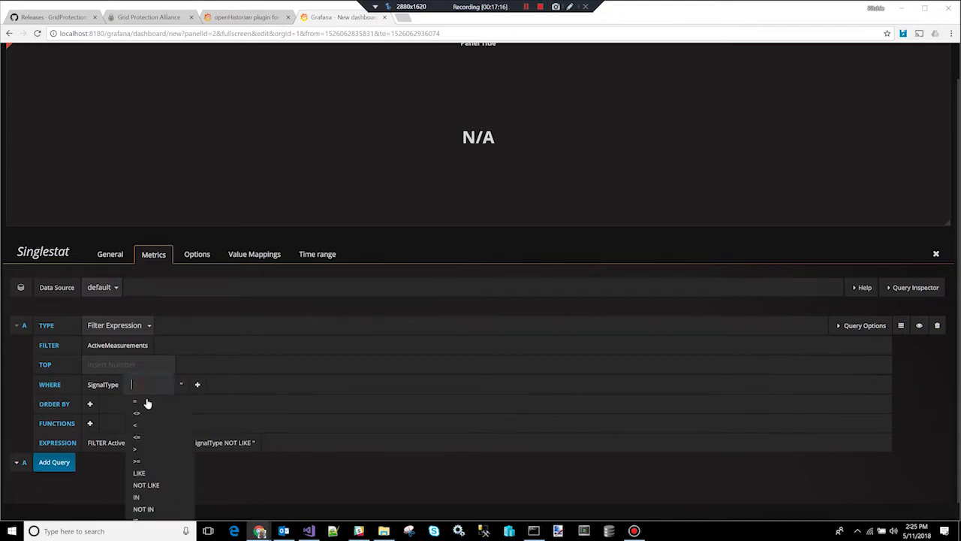
{"action": "left_click", "coordinate": [148, 403]}
{"action": "left_click", "coordinate": [149, 383]}
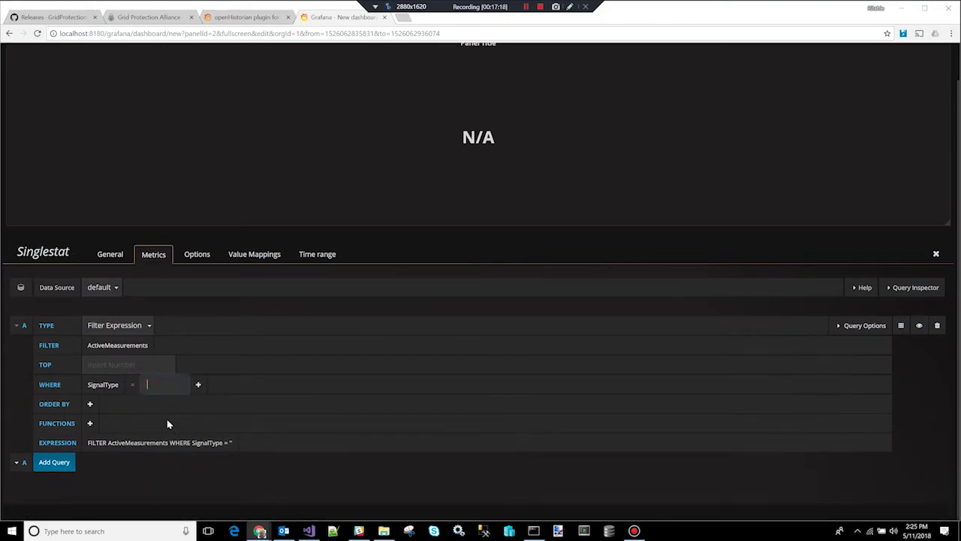
{"action": "type", "text": "FREQ"}
{"action": "key", "text": "Return"}
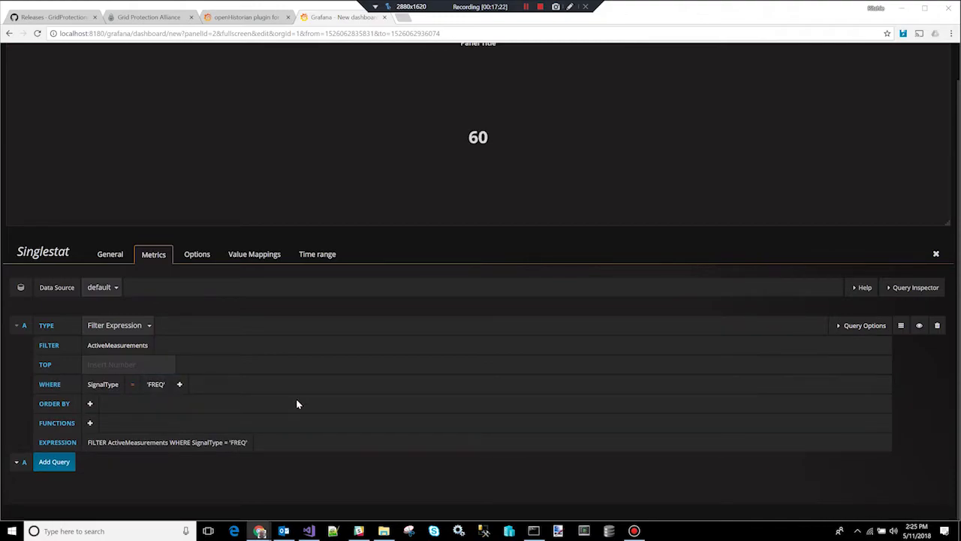
{"action": "scroll", "coordinate": [390, 342], "scroll_direction": "up", "scroll_amount": 1}
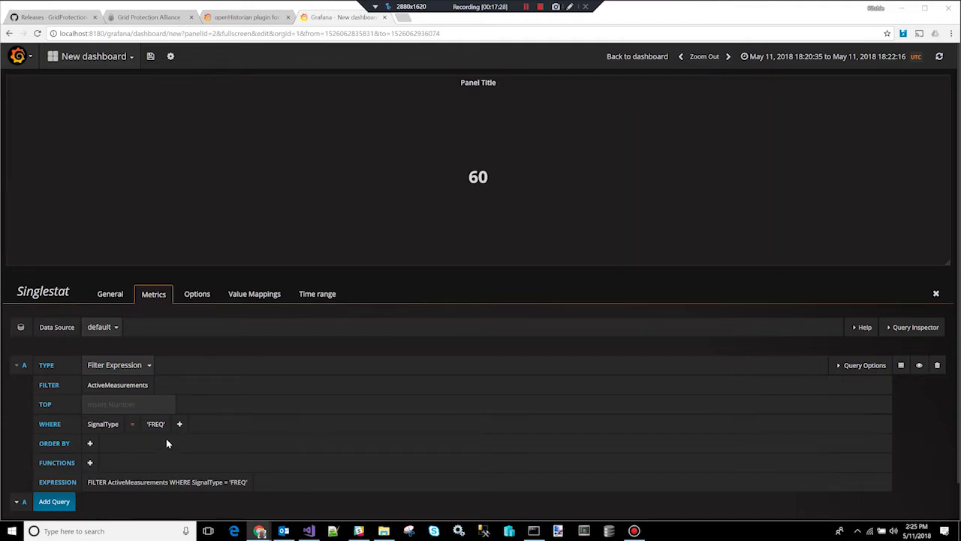
Step: Wrap the filtered measurements in the Average function
{"action": "left_click", "coordinate": [90, 466]}
{"action": "scroll", "coordinate": [102, 467], "scroll_direction": "down", "scroll_amount": 1}
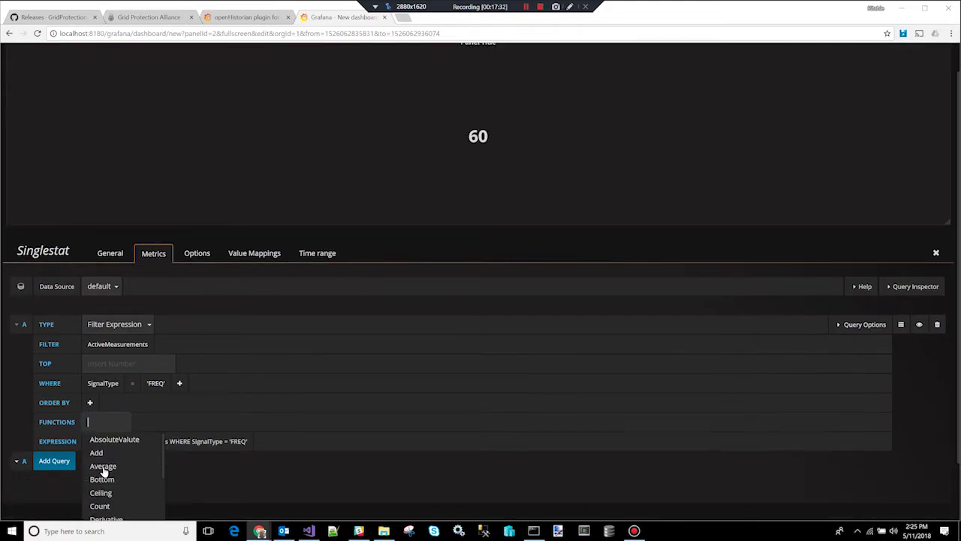
{"action": "scroll", "coordinate": [103, 471], "scroll_direction": "down", "scroll_amount": 1}
{"action": "left_click", "coordinate": [97, 417]}
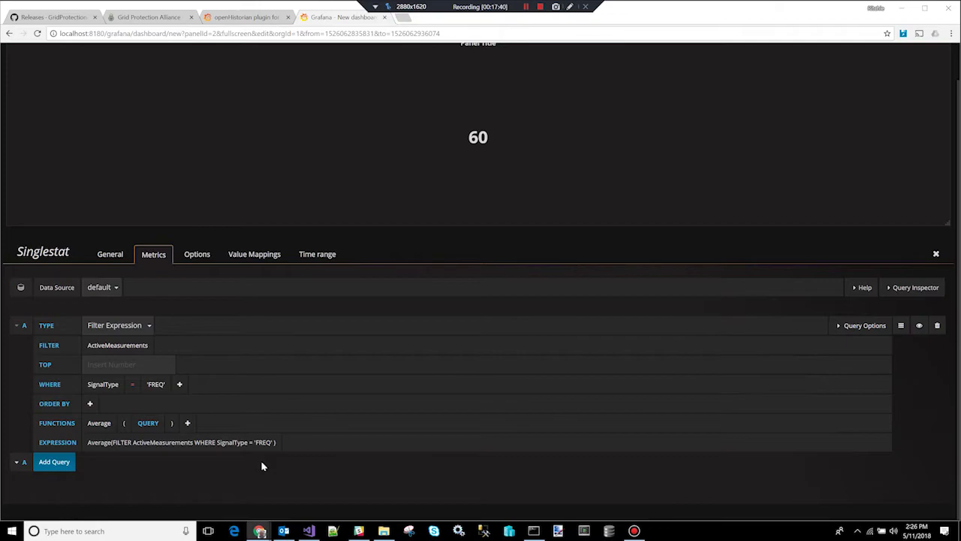
Step: Set the singlestat value to show 3 decimal places
{"action": "left_click", "coordinate": [196, 255]}
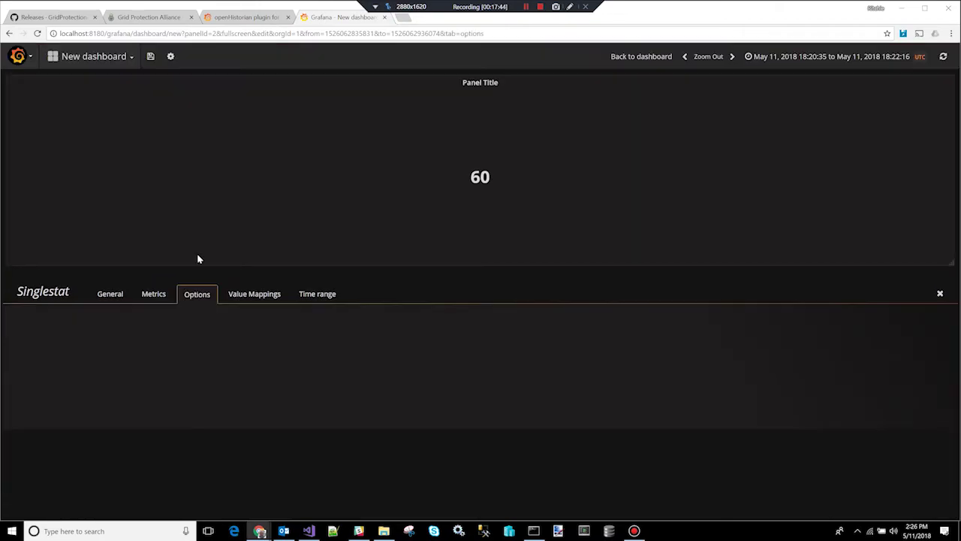
{"action": "left_click", "coordinate": [144, 422]}
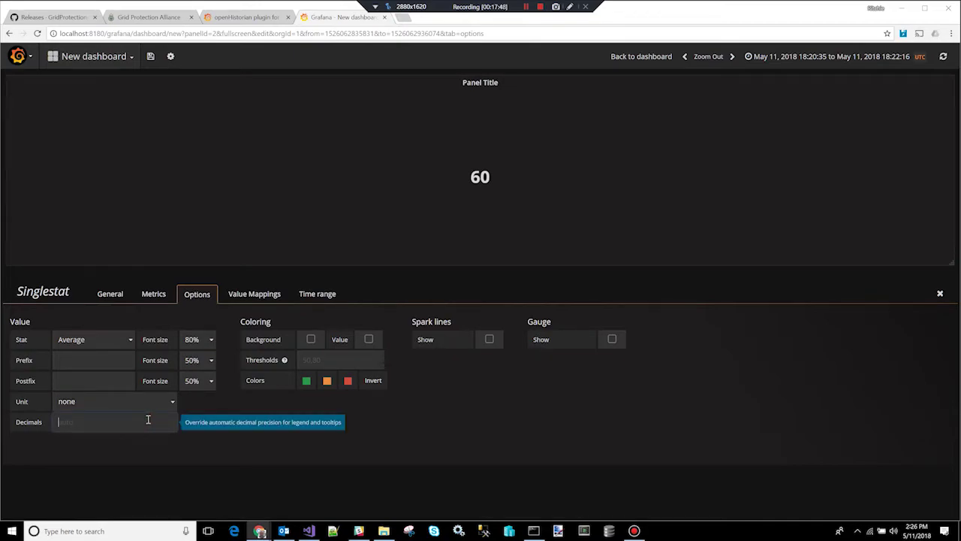
{"action": "type", "text": "2"}
{"action": "left_click", "coordinate": [187, 451]}
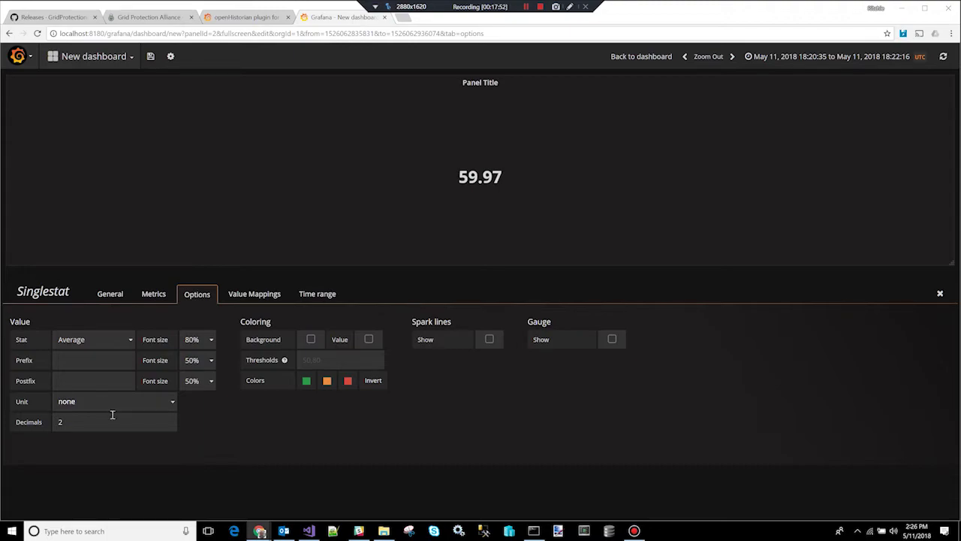
{"action": "double_click", "coordinate": [59, 422]}
{"action": "type", "text": "3"}
{"action": "left_click", "coordinate": [277, 429]}
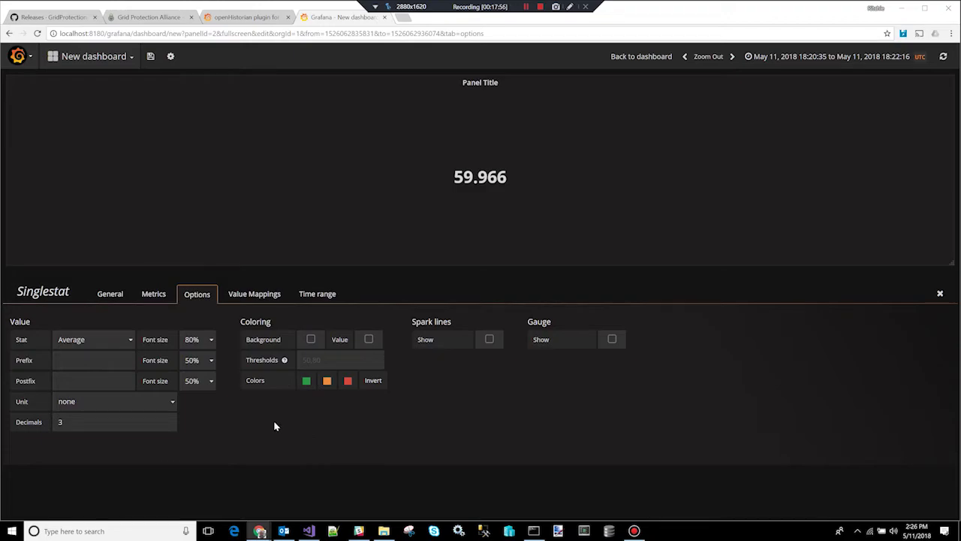
Step: Add an 'Hz' postfix to the value at 80% font size
{"action": "left_click", "coordinate": [98, 383]}
{"action": "type", "text": "Hz"}
{"action": "left_click", "coordinate": [253, 438]}
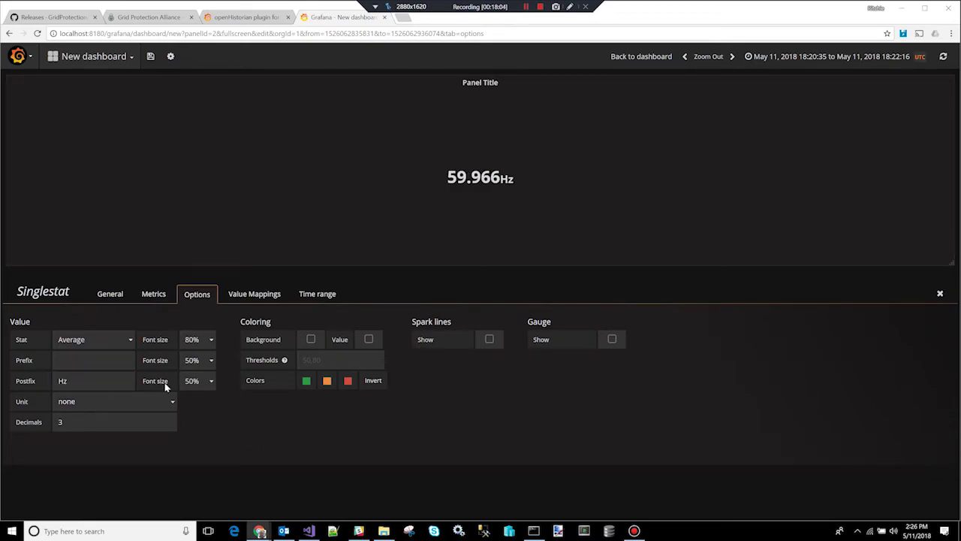
{"action": "left_click", "coordinate": [212, 382]}
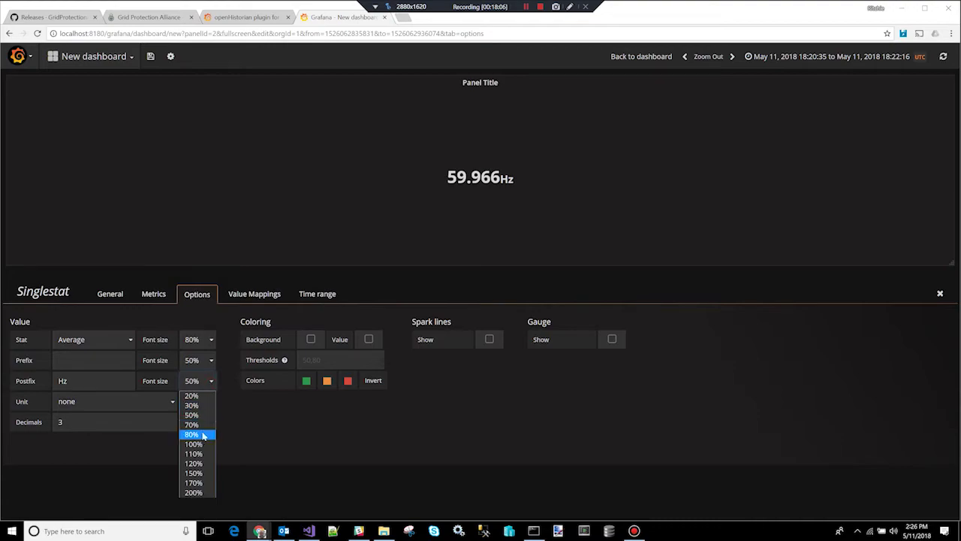
{"action": "left_click", "coordinate": [204, 435]}
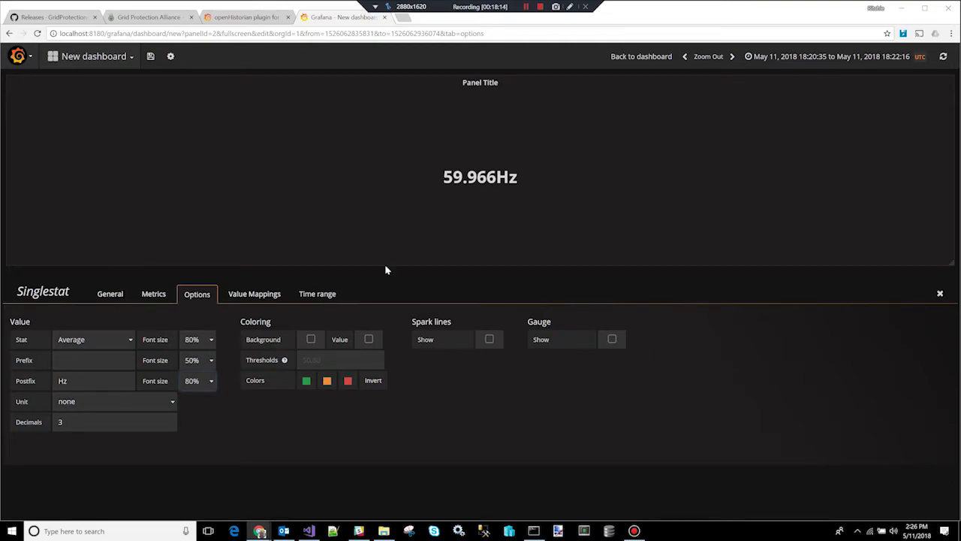
Step: Title the singlestat panel 'Avg Freq' and return to the dashboard
{"action": "left_click", "coordinate": [113, 295]}
{"action": "left_click_drag", "start_coordinate": [155, 341], "coordinate": [2, 316]}
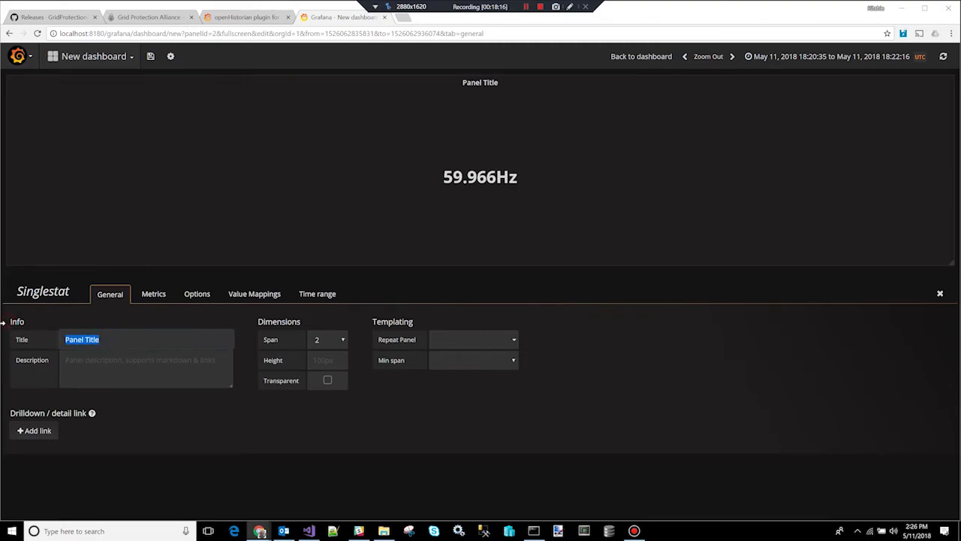
{"action": "type", "text": "Avg Freq"}
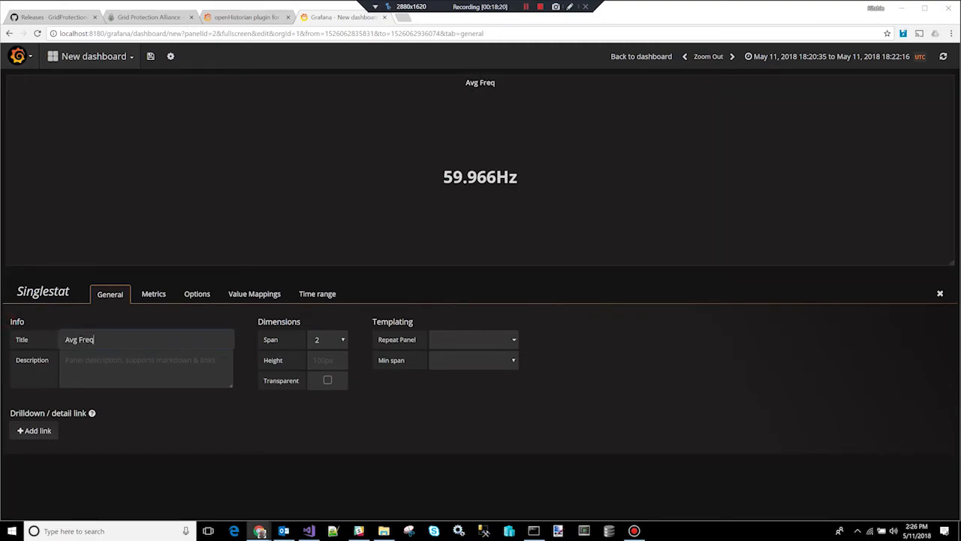
{"action": "left_click", "coordinate": [939, 295]}
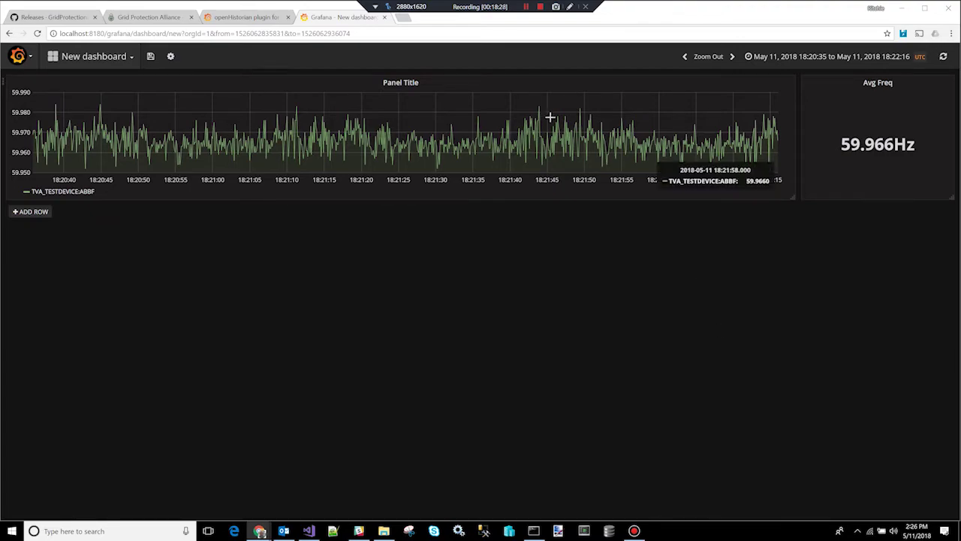
Step: Title the graph panel 'Frequencies' and return to the dashboard
{"action": "left_click", "coordinate": [415, 83]}
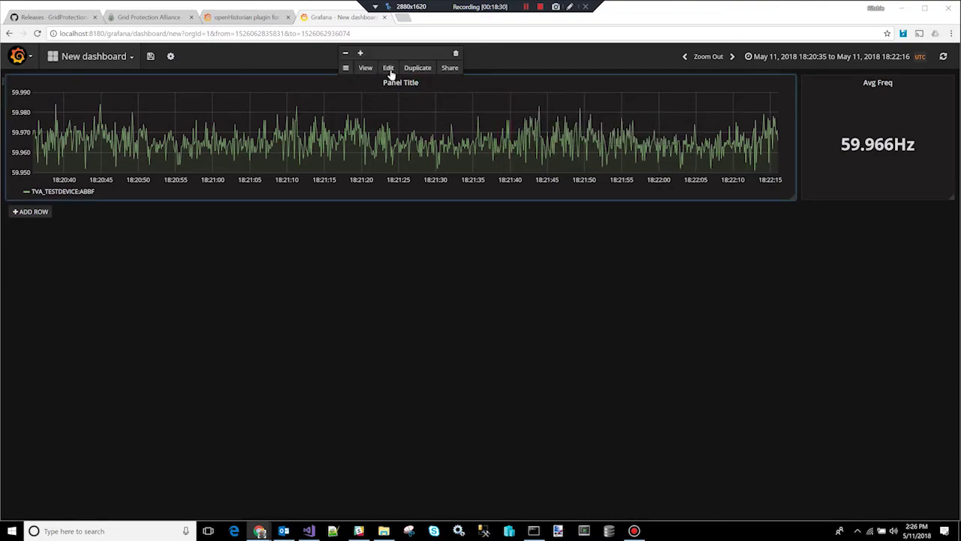
{"action": "left_click", "coordinate": [388, 68]}
{"action": "left_click", "coordinate": [92, 295]}
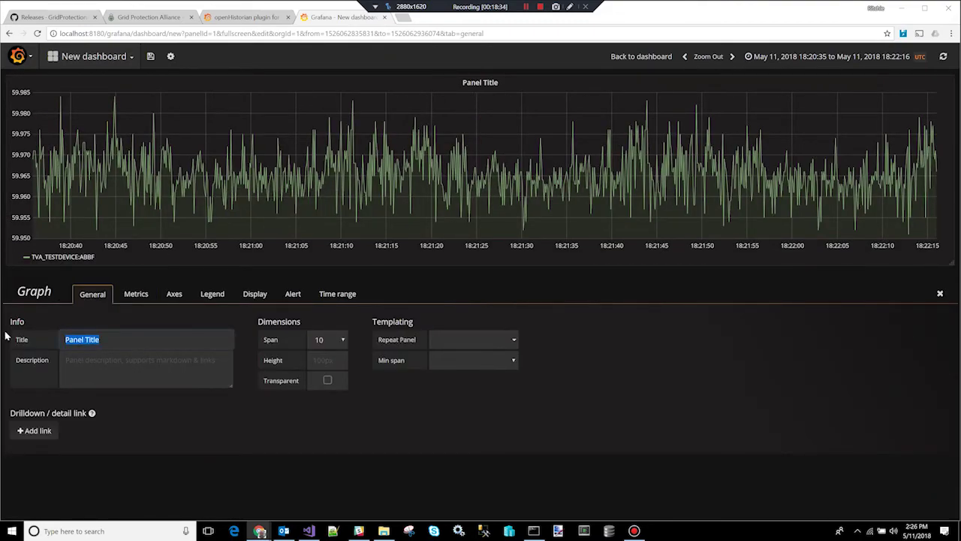
{"action": "type", "text": "Frequencies"}
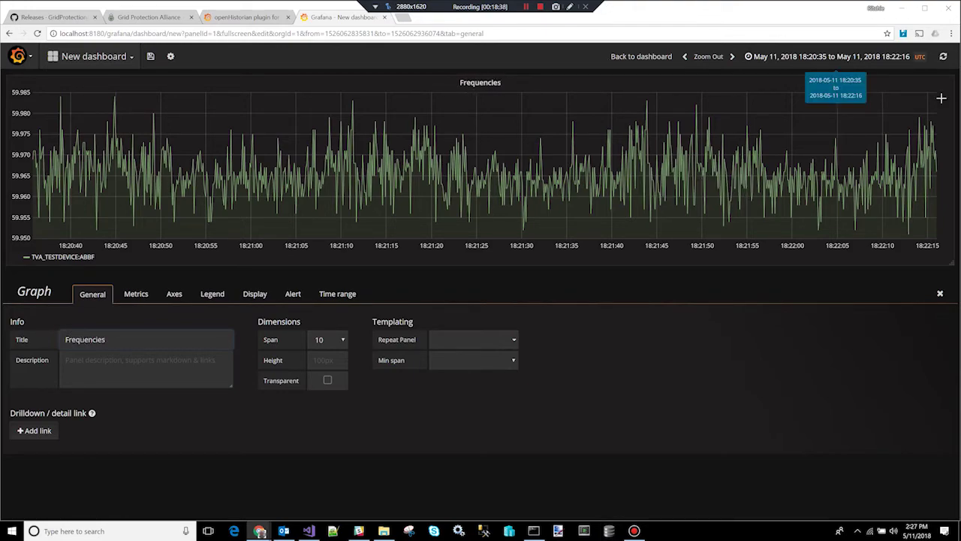
{"action": "left_click", "coordinate": [939, 293]}
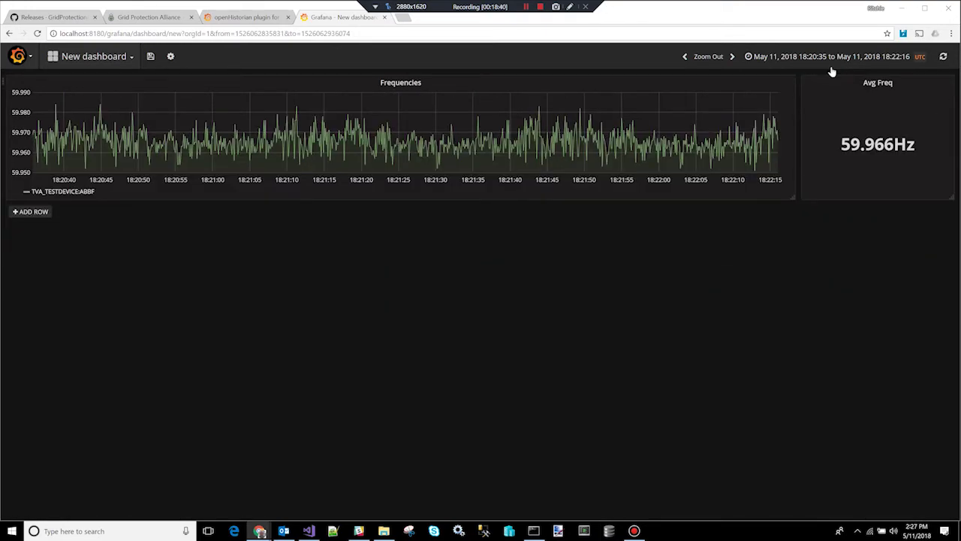
Step: Set the dashboard time range to the last 5 minutes, auto-refreshing every 5s
{"action": "left_click", "coordinate": [839, 58]}
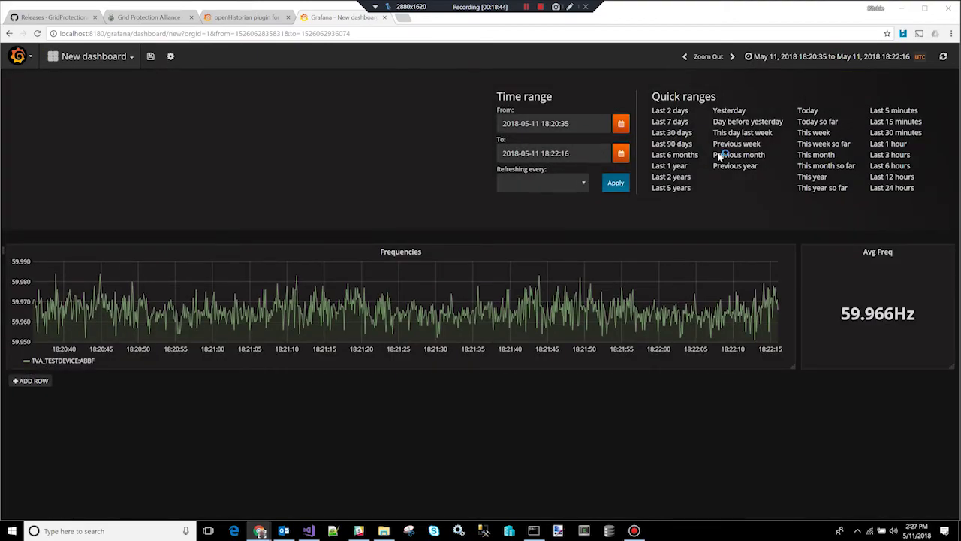
{"action": "left_click", "coordinate": [887, 113]}
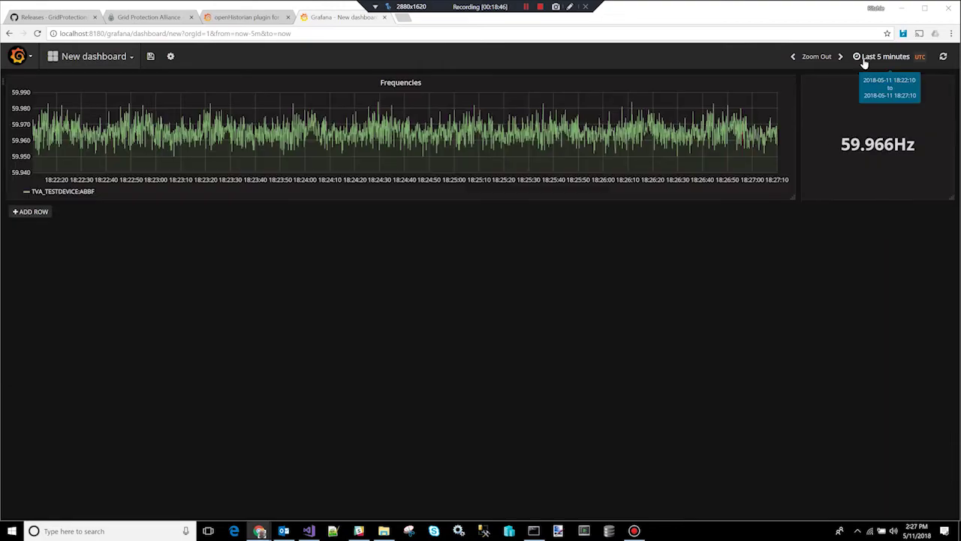
{"action": "left_click", "coordinate": [877, 58]}
{"action": "left_click", "coordinate": [583, 184]}
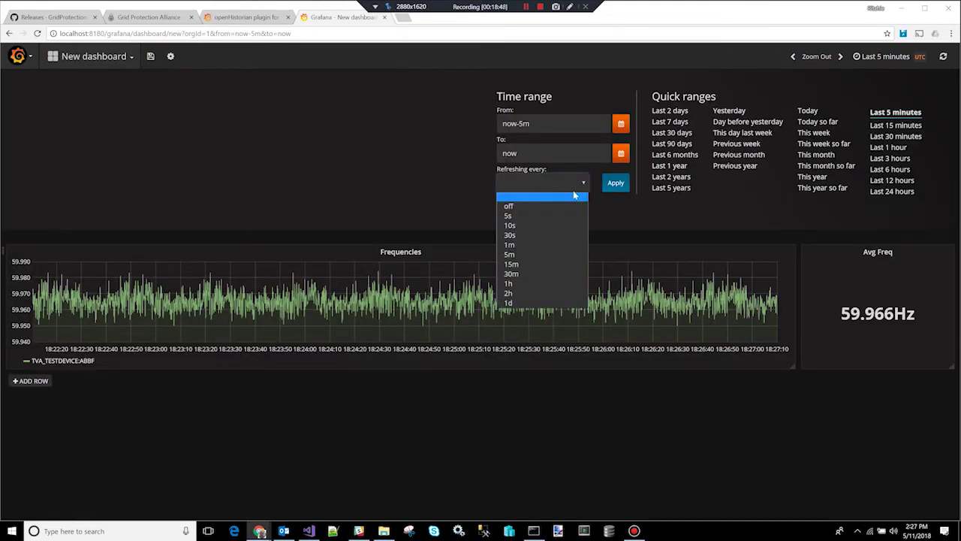
{"action": "left_click", "coordinate": [563, 214]}
{"action": "left_click", "coordinate": [614, 184]}
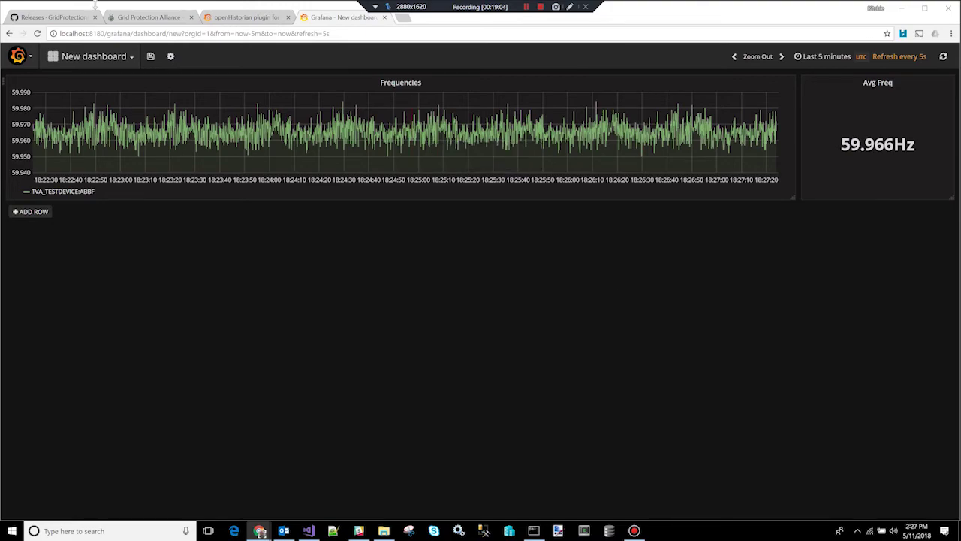
Step: Save the dashboard as 'Frequency Dashboard', overwriting the existing one with that name
{"action": "left_click", "coordinate": [151, 57]}
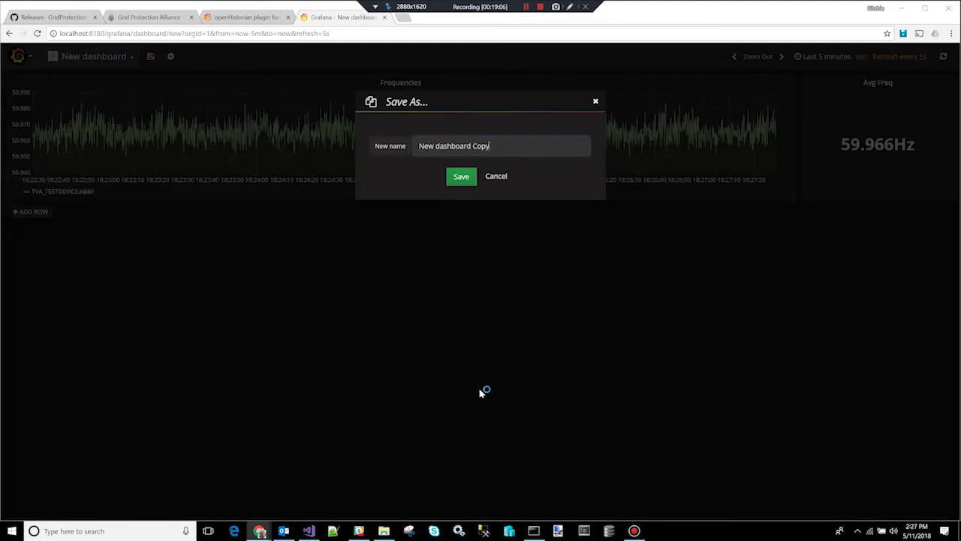
{"action": "key", "text": "BackSpace"}
{"action": "key", "text": "BackSpace"}
{"action": "key", "text": "BackSpace"}
{"action": "key", "text": "BackSpace"}
{"action": "key", "text": "BackSpace"}
{"action": "key", "text": "BackSpace"}
{"action": "key", "text": "BackSpace"}
{"action": "key", "text": "BackSpace"}
{"action": "key", "text": "BackSpace"}
{"action": "key", "text": "BackSpace"}
{"action": "key", "text": "BackSpace"}
{"action": "key", "text": "BackSpace"}
{"action": "key", "text": "BackSpace"}
{"action": "key", "text": "BackSpace"}
{"action": "key", "text": "BackSpace"}
{"action": "key", "text": "BackSpace"}
{"action": "key", "text": "BackSpace"}
{"action": "key", "text": "BackSpace"}
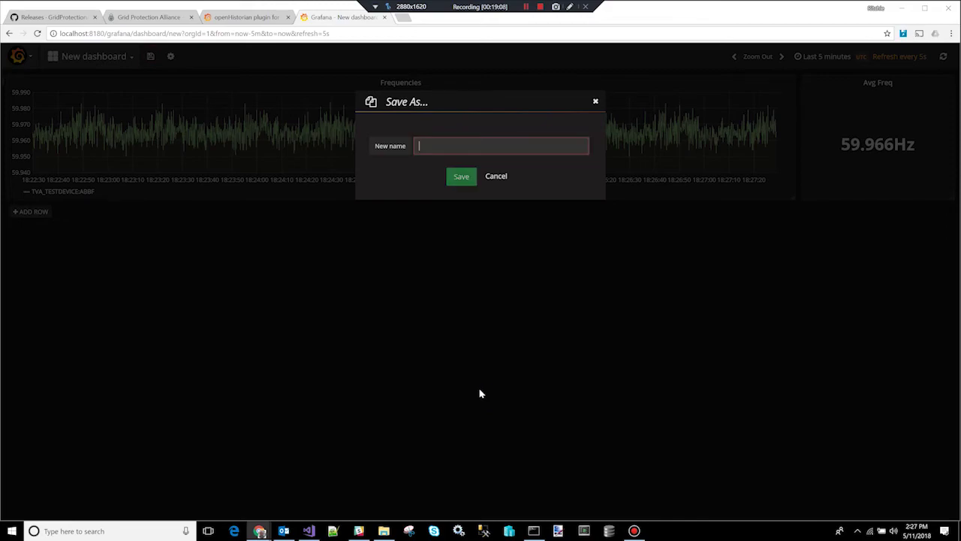
{"action": "type", "text": "Frequency "}
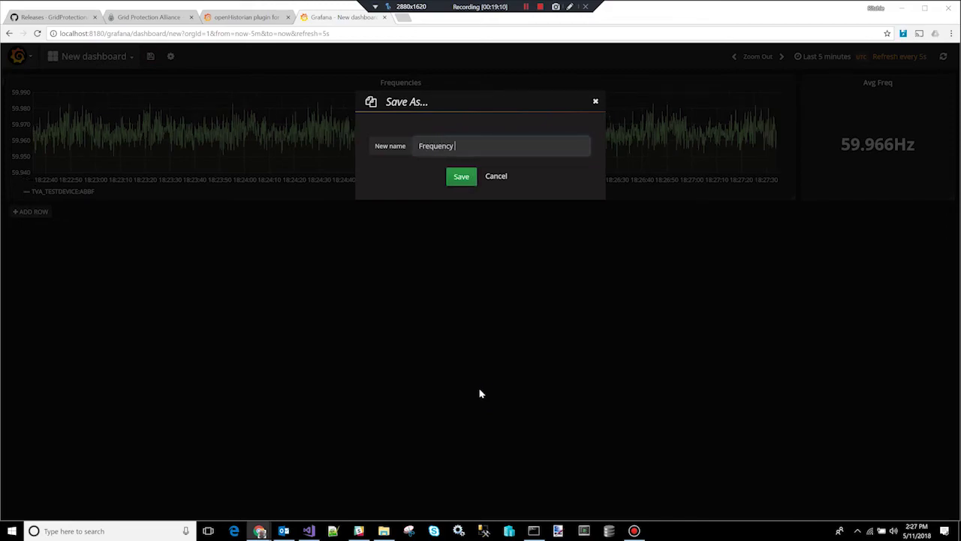
{"action": "type", "text": "Dashboard"}
{"action": "left_click", "coordinate": [461, 185]}
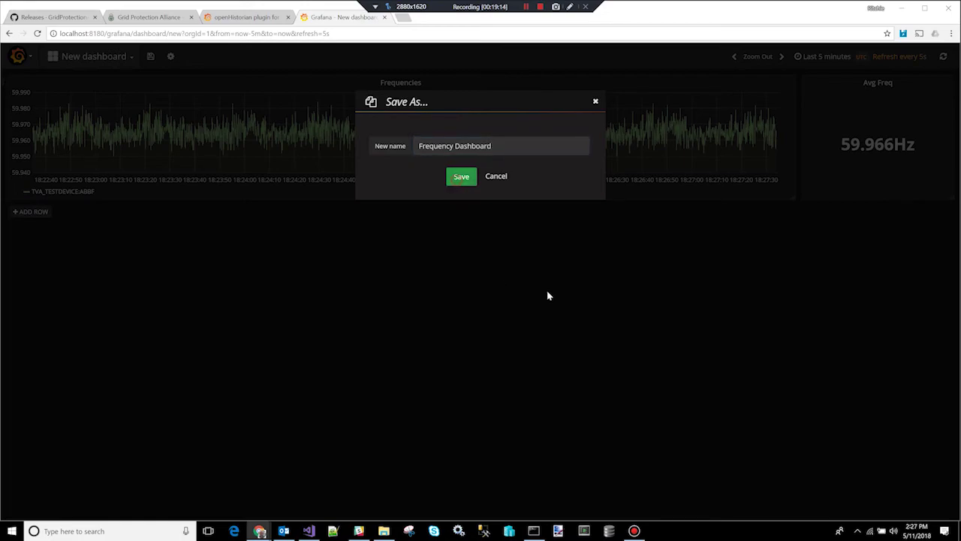
{"action": "left_click", "coordinate": [504, 190]}
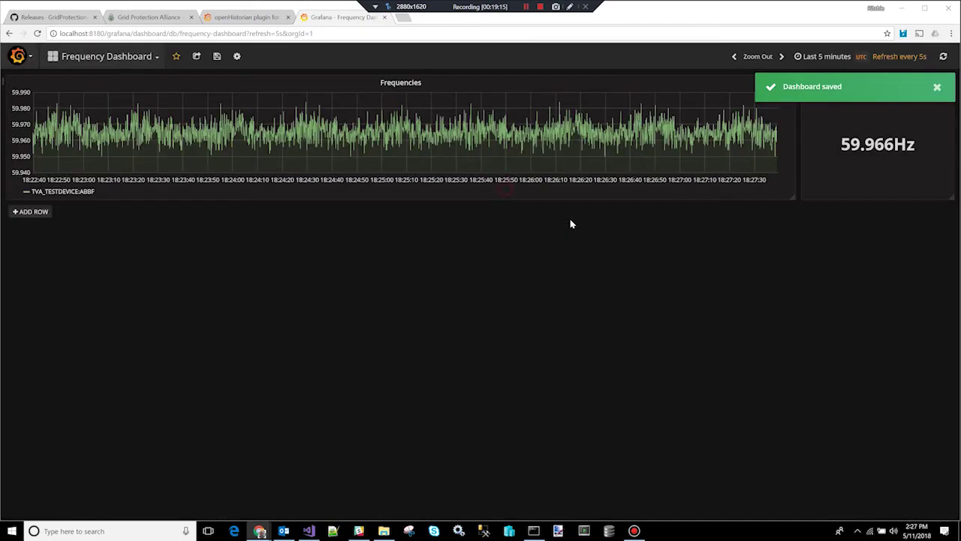
{"action": "left_click", "coordinate": [937, 90]}
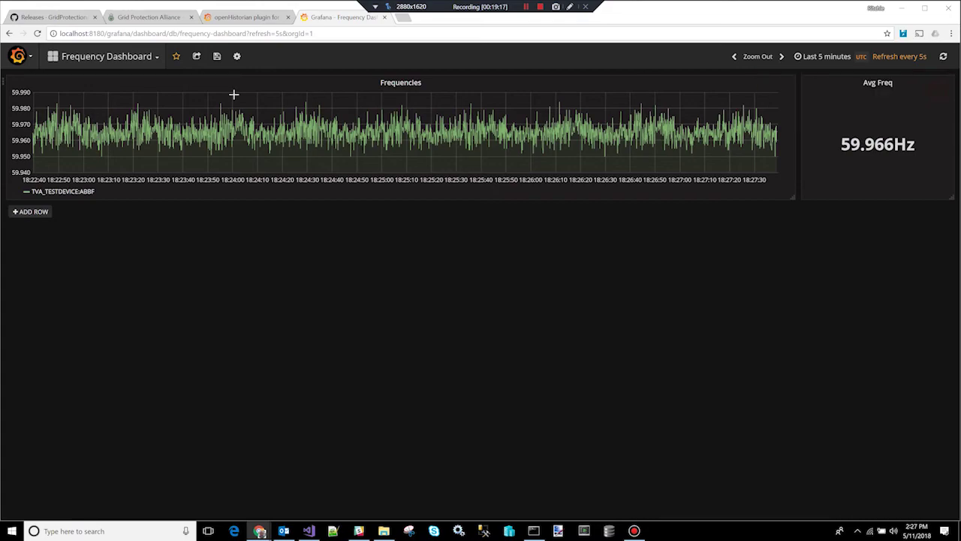
{"action": "left_click", "coordinate": [55, 60]}
{"action": "left_click", "coordinate": [60, 85]}
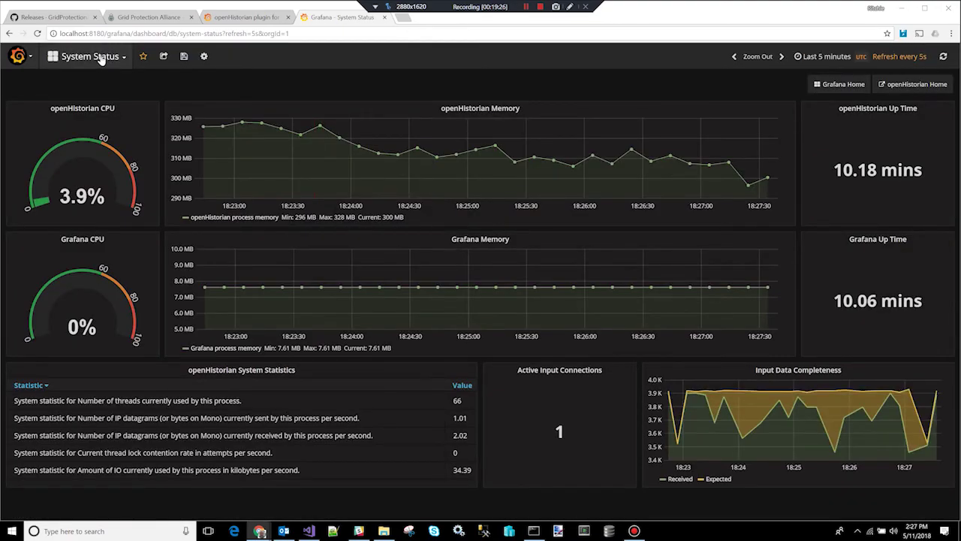
{"action": "left_click", "coordinate": [95, 56]}
{"action": "left_click", "coordinate": [111, 87]}
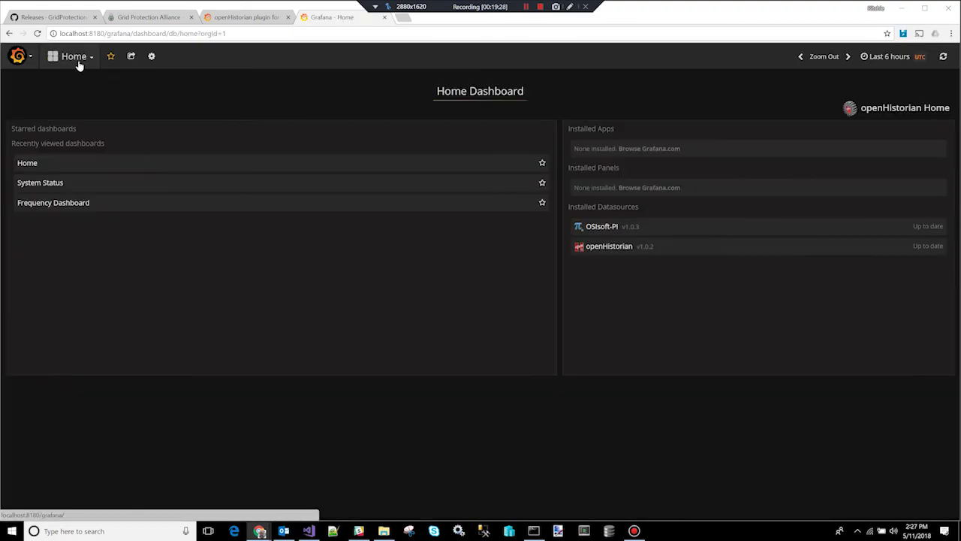
{"action": "left_click", "coordinate": [78, 57]}
{"action": "left_click", "coordinate": [94, 102]}
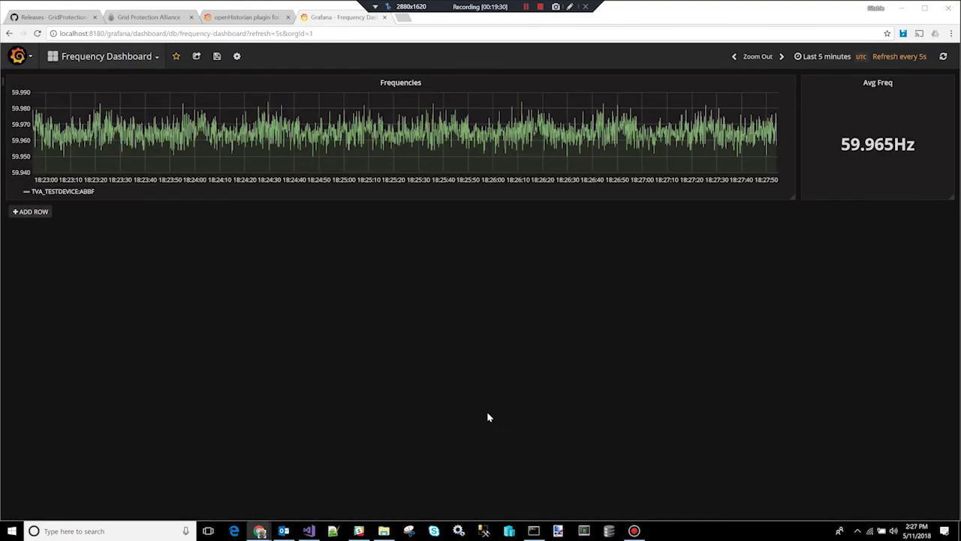